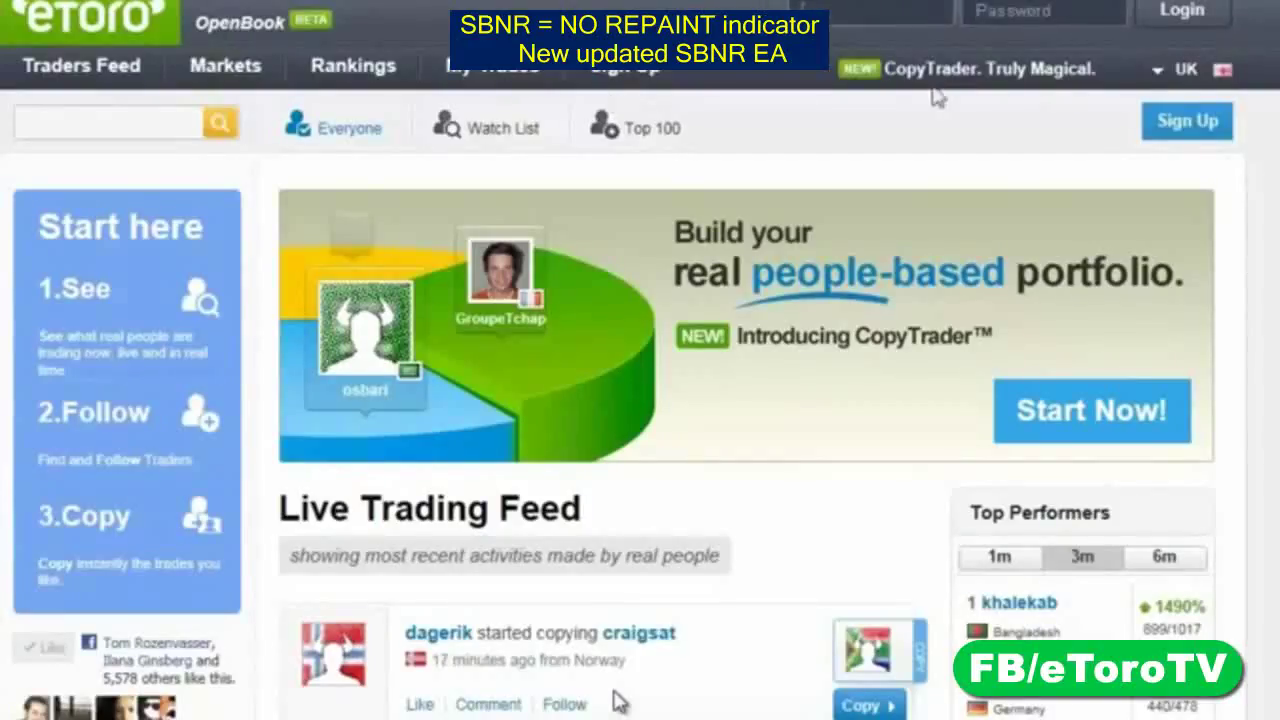
Log in to the eToro demo account with its username and password
{"action": "type", "text": "omDemo"}
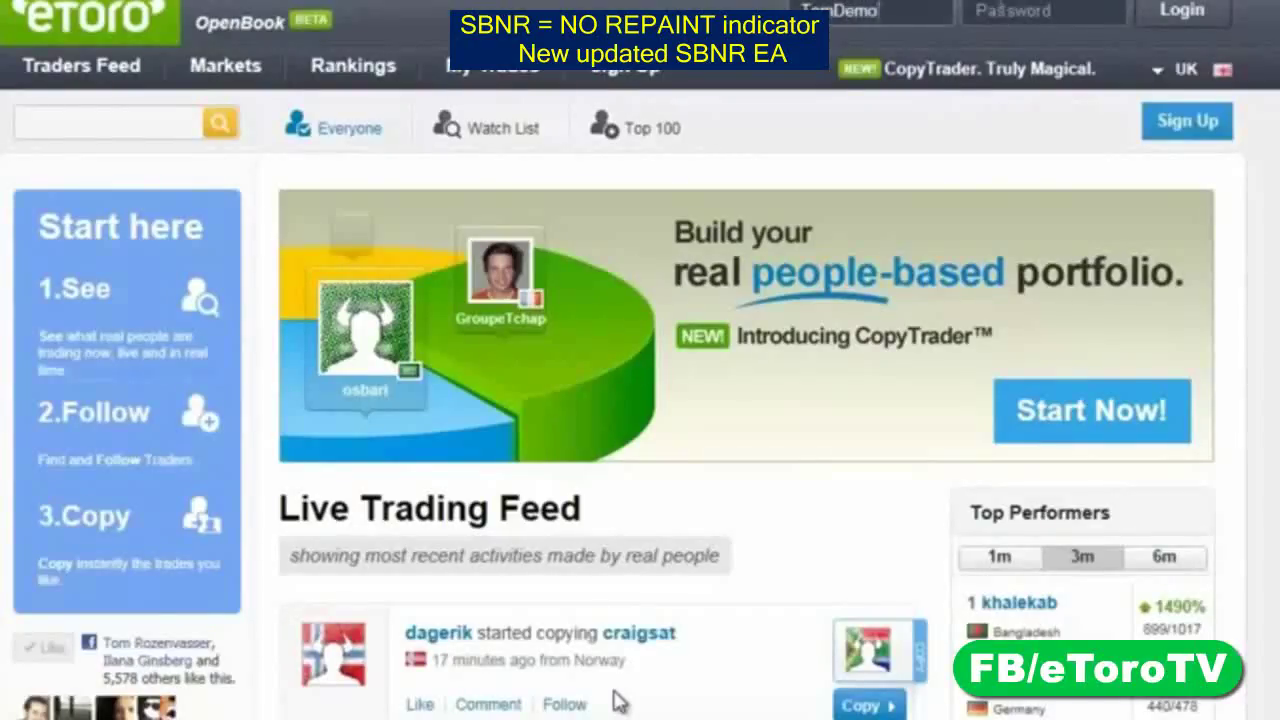
{"action": "key", "text": "Tab"}
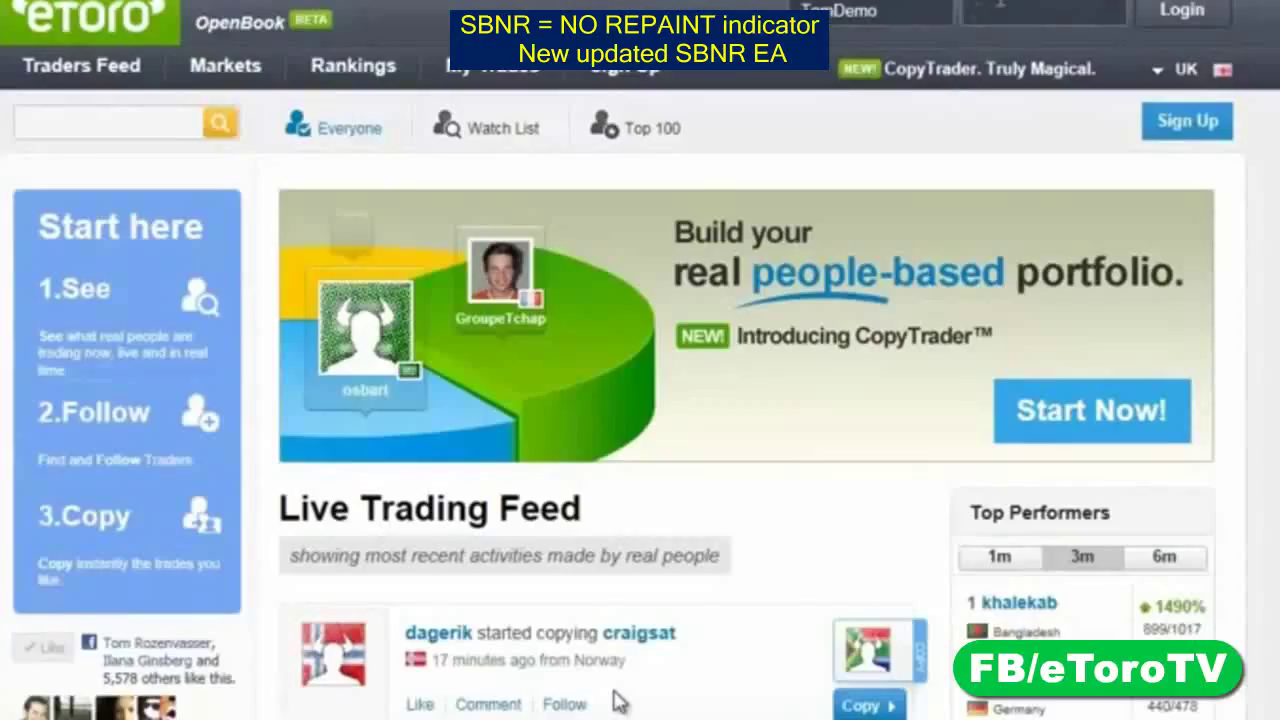
{"action": "type", "text": "demo12"}
{"action": "key", "text": "Return"}
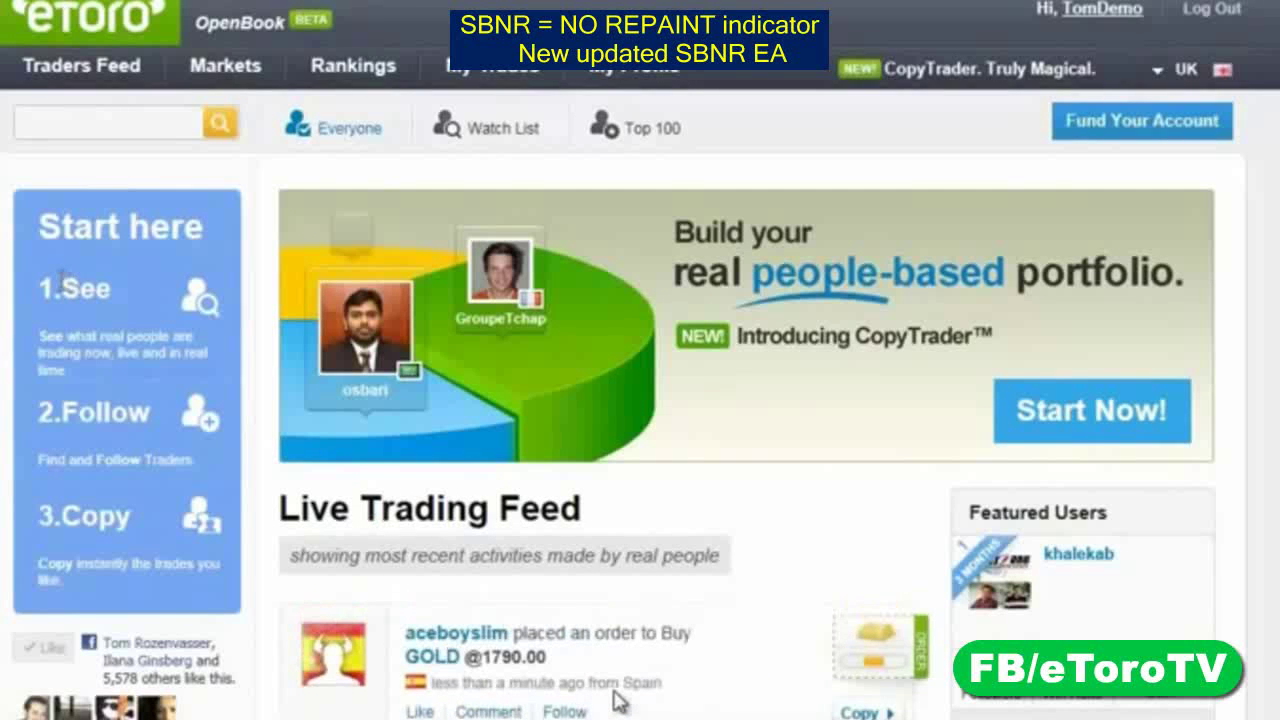
{"action": "double_click", "coordinate": [106, 286]}
{"action": "left_click_drag", "start_coordinate": [106, 286], "coordinate": [128, 325]}
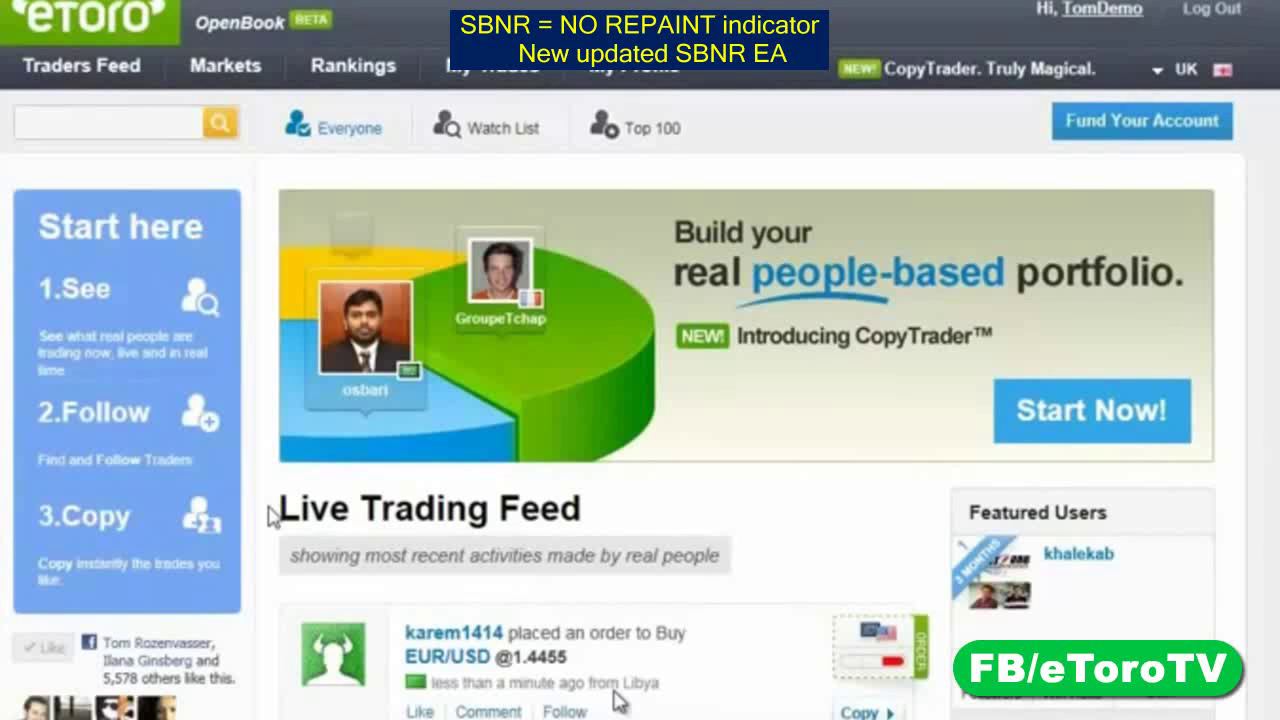
{"action": "scroll", "coordinate": [270, 517], "scroll_direction": "down", "scroll_amount": 5}
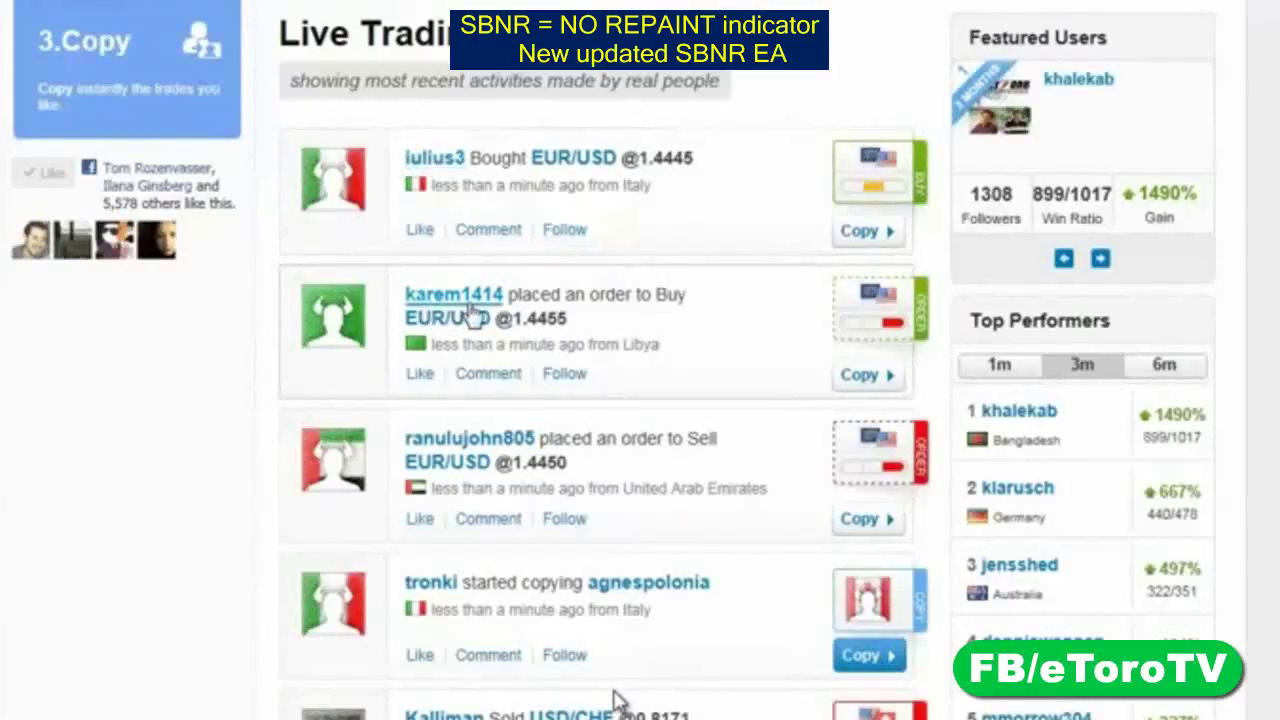
Follow the trader behind the EUR/USD 1.4455 order and view the Watch List feed
{"action": "left_click", "coordinate": [565, 374]}
{"action": "scroll", "coordinate": [568, 374], "scroll_direction": "up", "scroll_amount": 1}
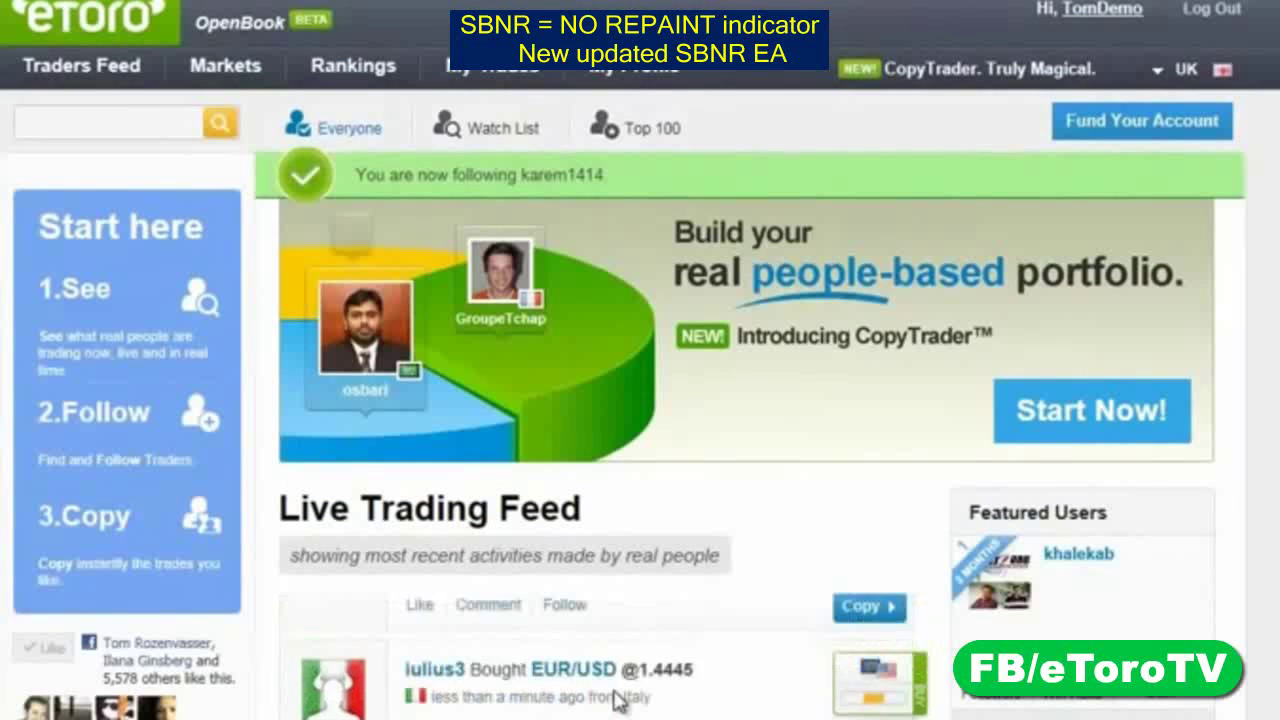
{"action": "left_click", "coordinate": [503, 130]}
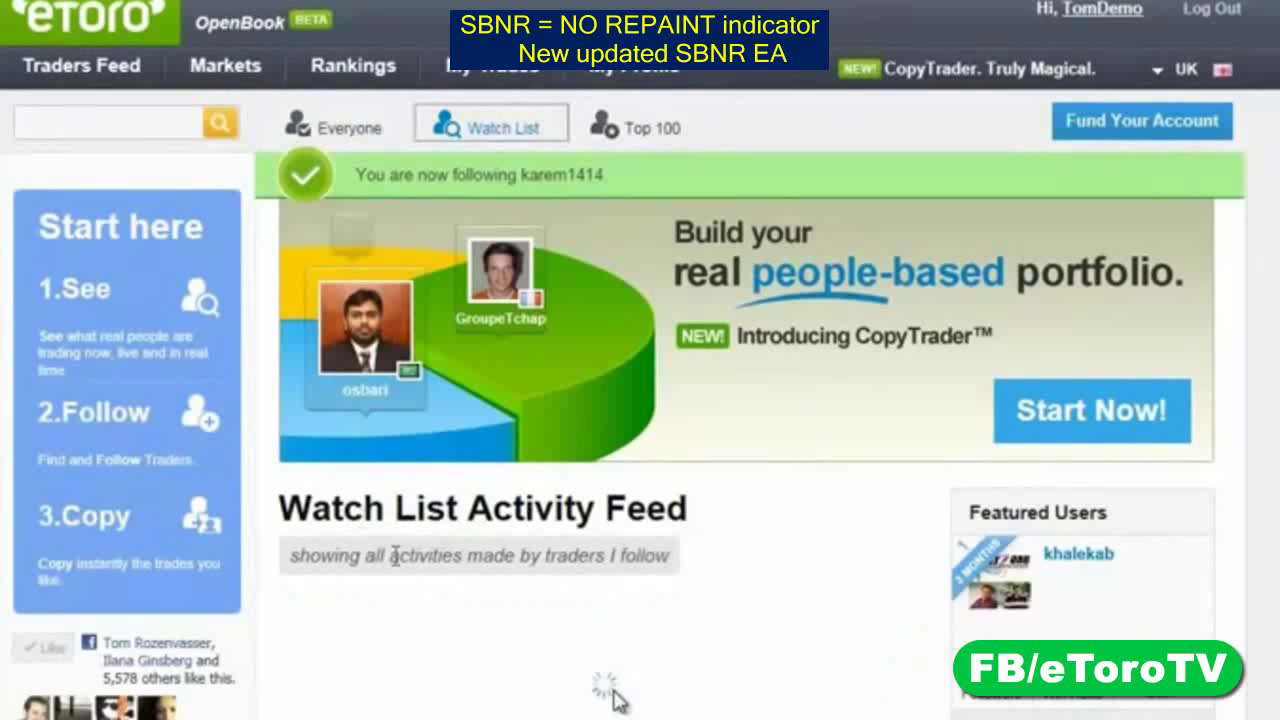
{"action": "scroll", "coordinate": [616, 700], "scroll_direction": "down", "scroll_amount": 1}
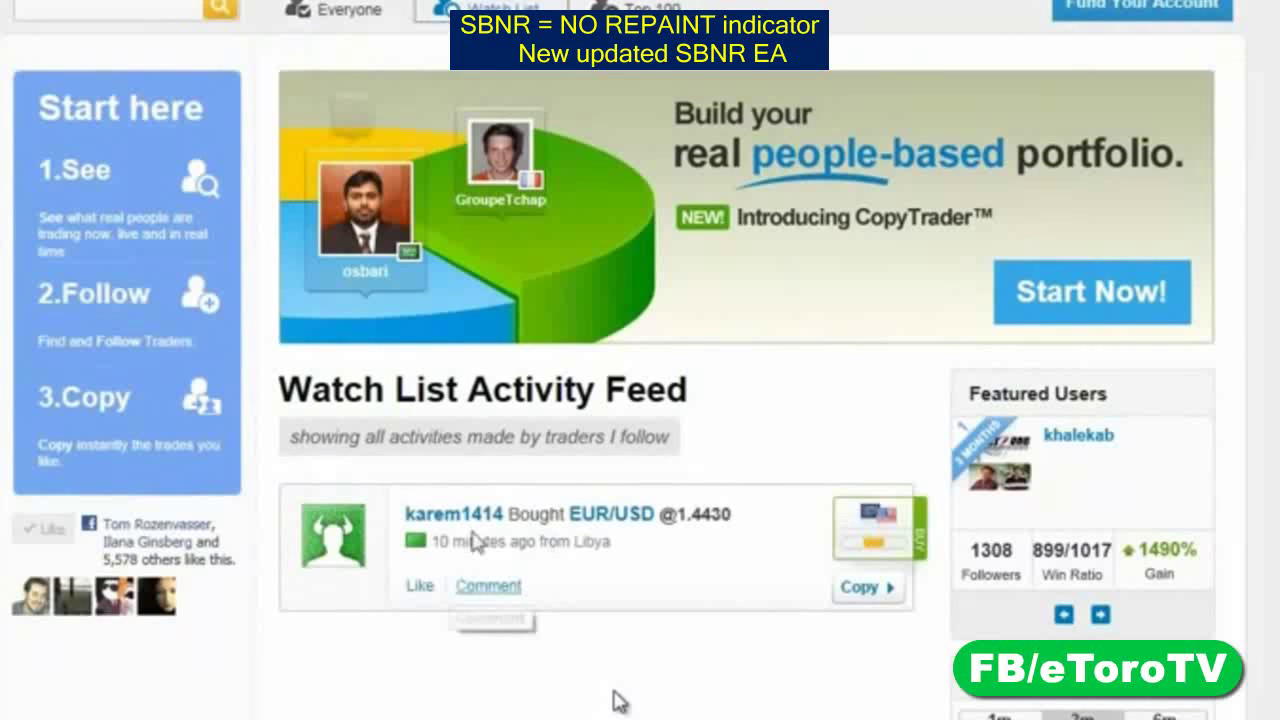
{"action": "scroll", "coordinate": [478, 540], "scroll_direction": "up", "scroll_amount": 1}
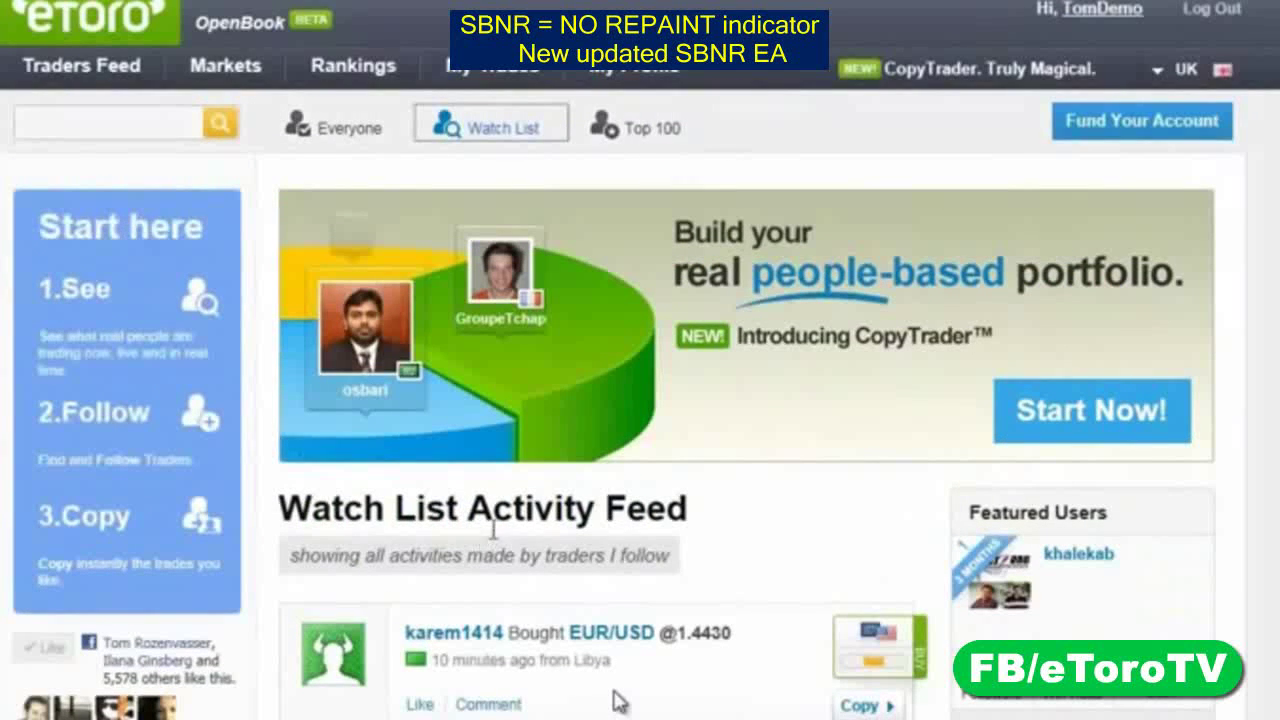
Switch the activity feed to Top 100 traders and browse their latest trades
{"action": "left_click", "coordinate": [665, 133]}
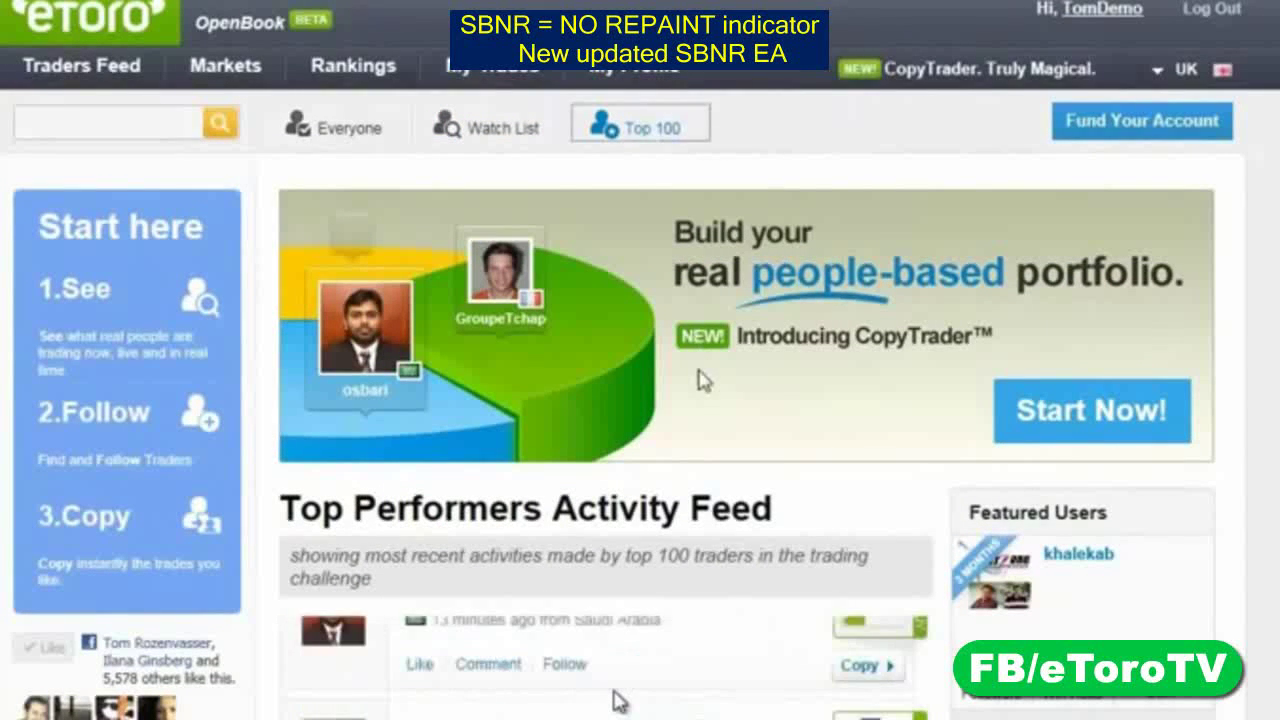
{"action": "scroll", "coordinate": [703, 380], "scroll_direction": "down", "scroll_amount": 1}
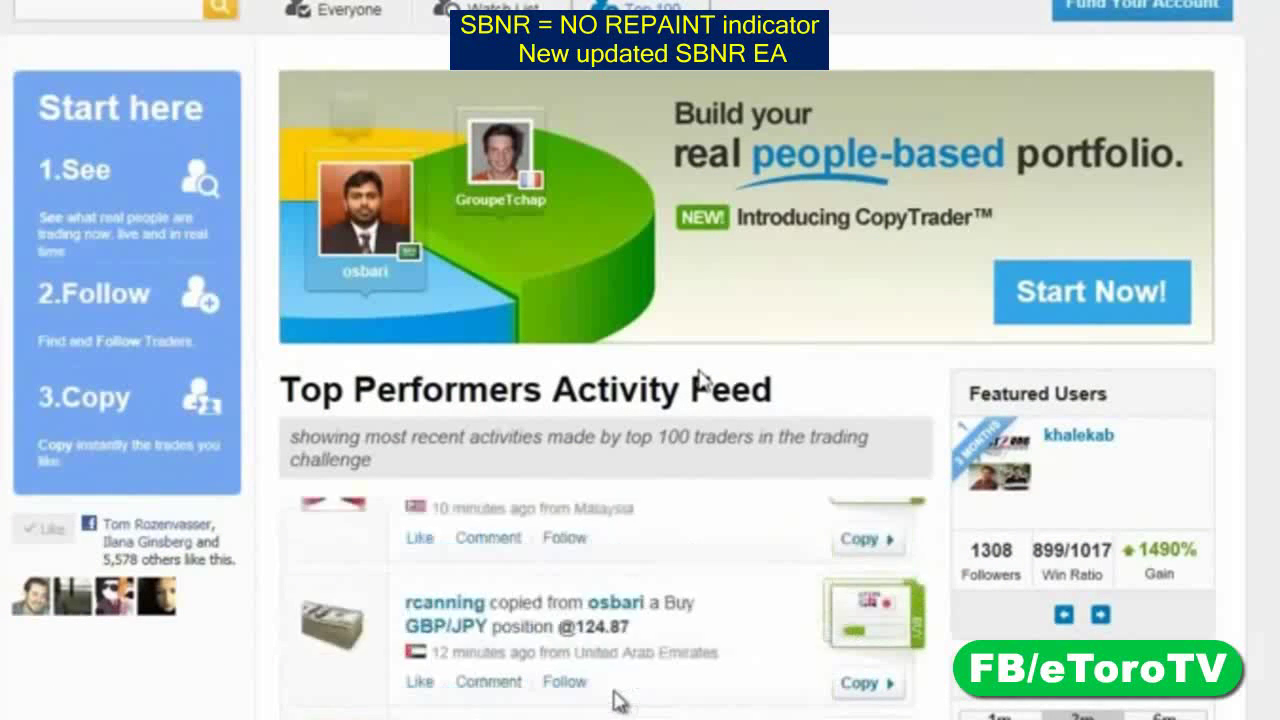
{"action": "scroll", "coordinate": [650, 395], "scroll_direction": "up", "scroll_amount": 1}
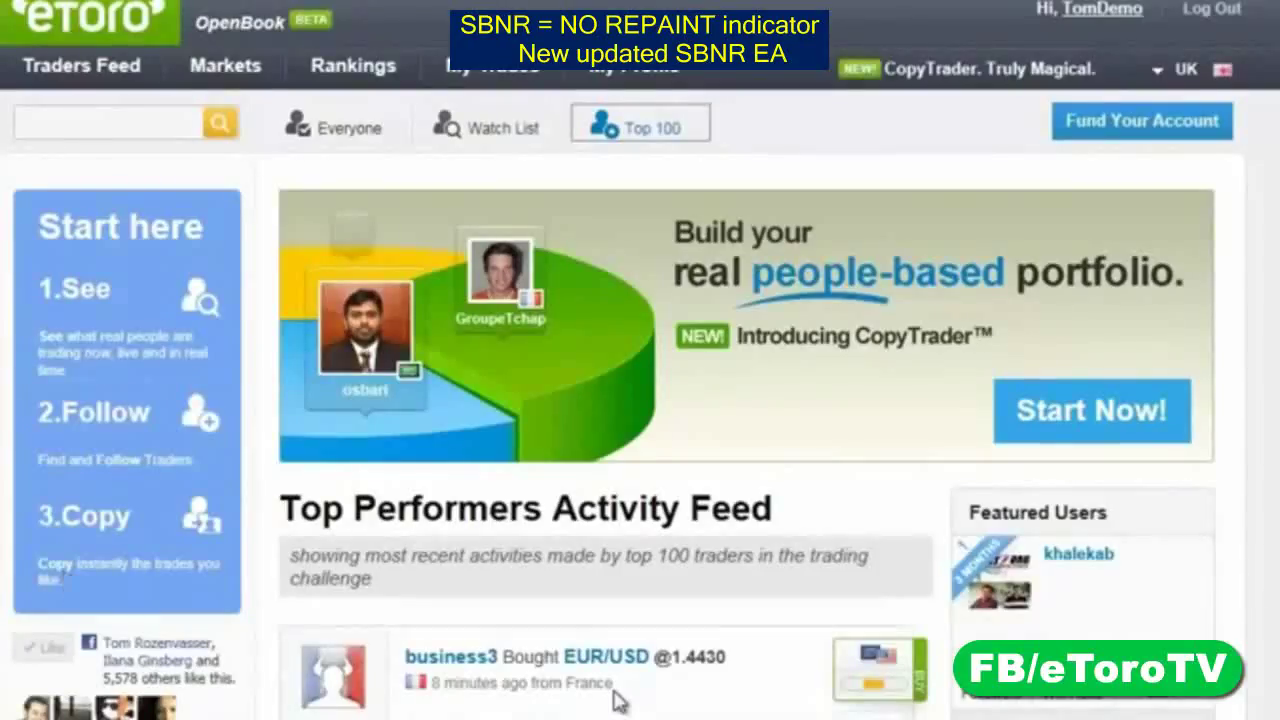
{"action": "mouse_move", "coordinate": [618, 703]}
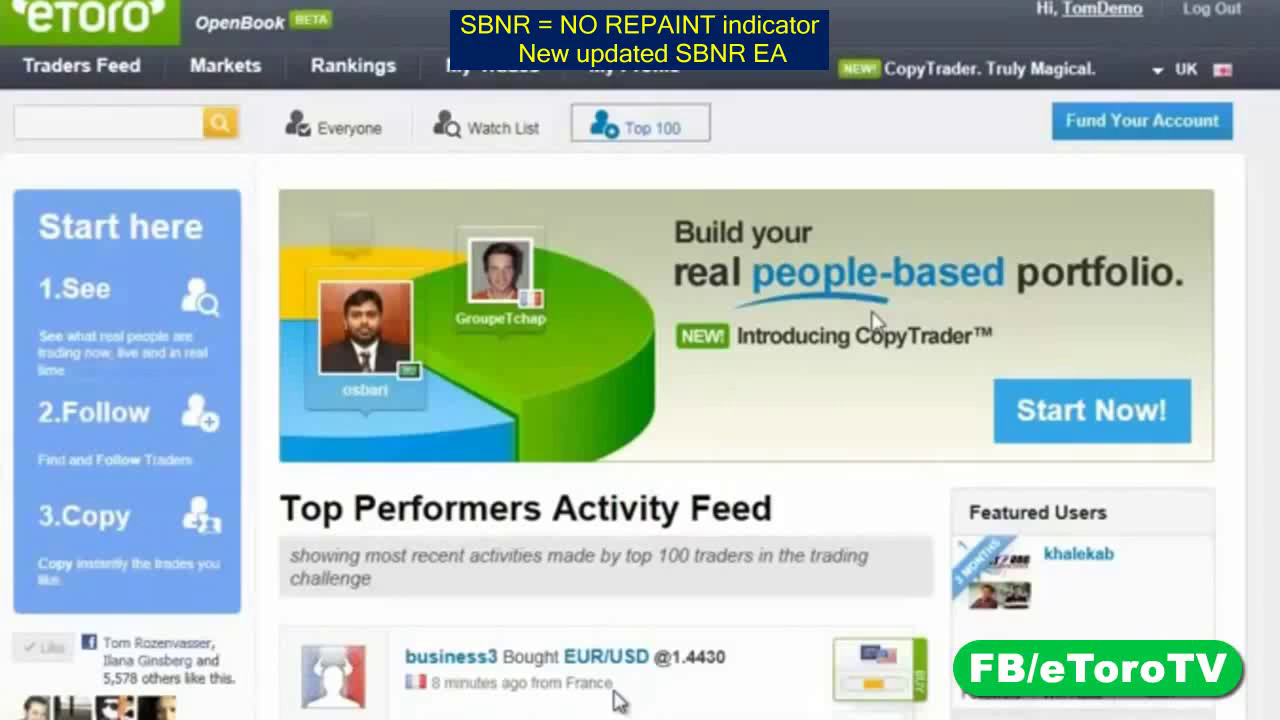
Open the Rankings page showing last month's best traders by gain
{"action": "left_click", "coordinate": [354, 70]}
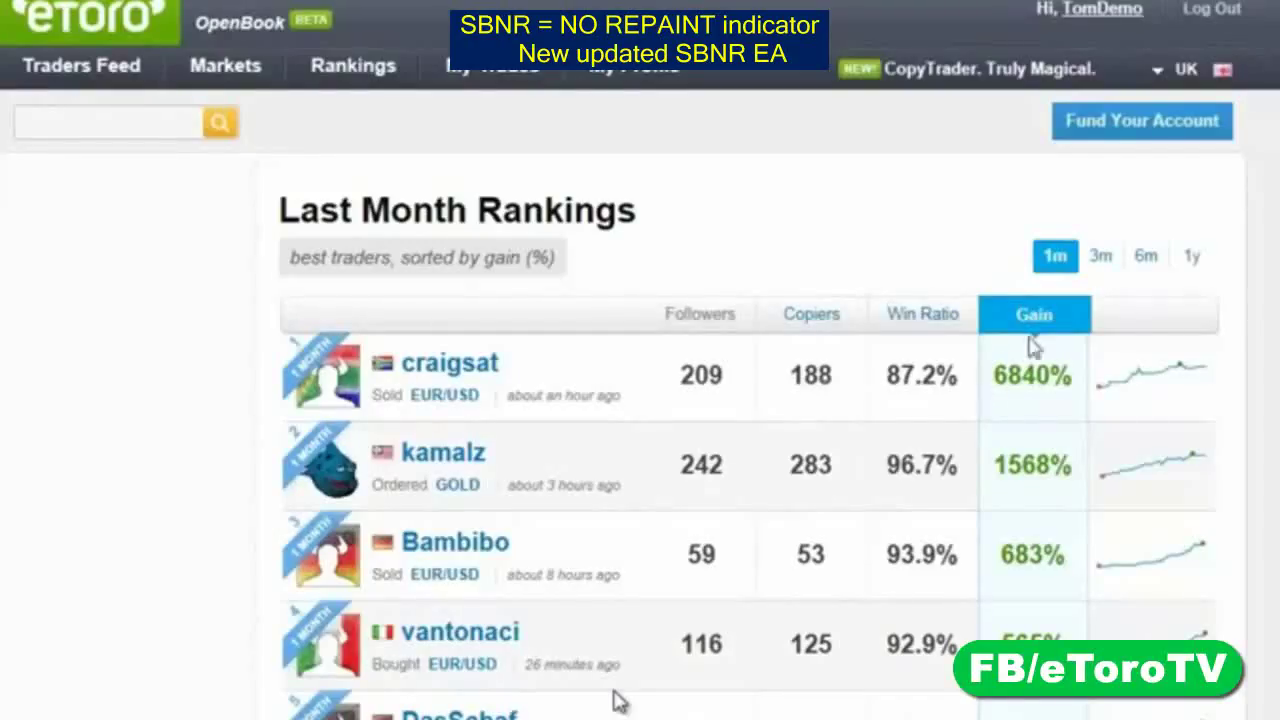
Rank traders over 6 months and open the 16th-ranked Lithuanian trader's feed (134% gain)
{"action": "left_click", "coordinate": [1143, 262]}
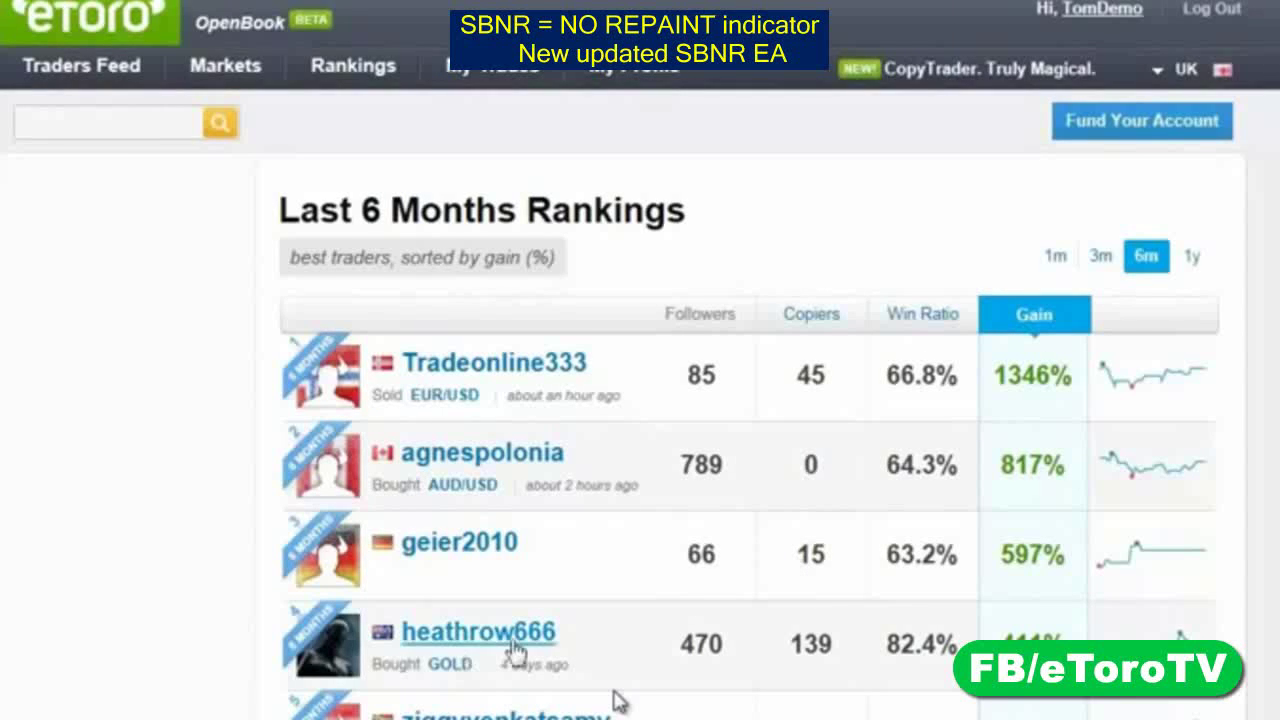
{"action": "scroll", "coordinate": [517, 654], "scroll_direction": "down", "scroll_amount": 2}
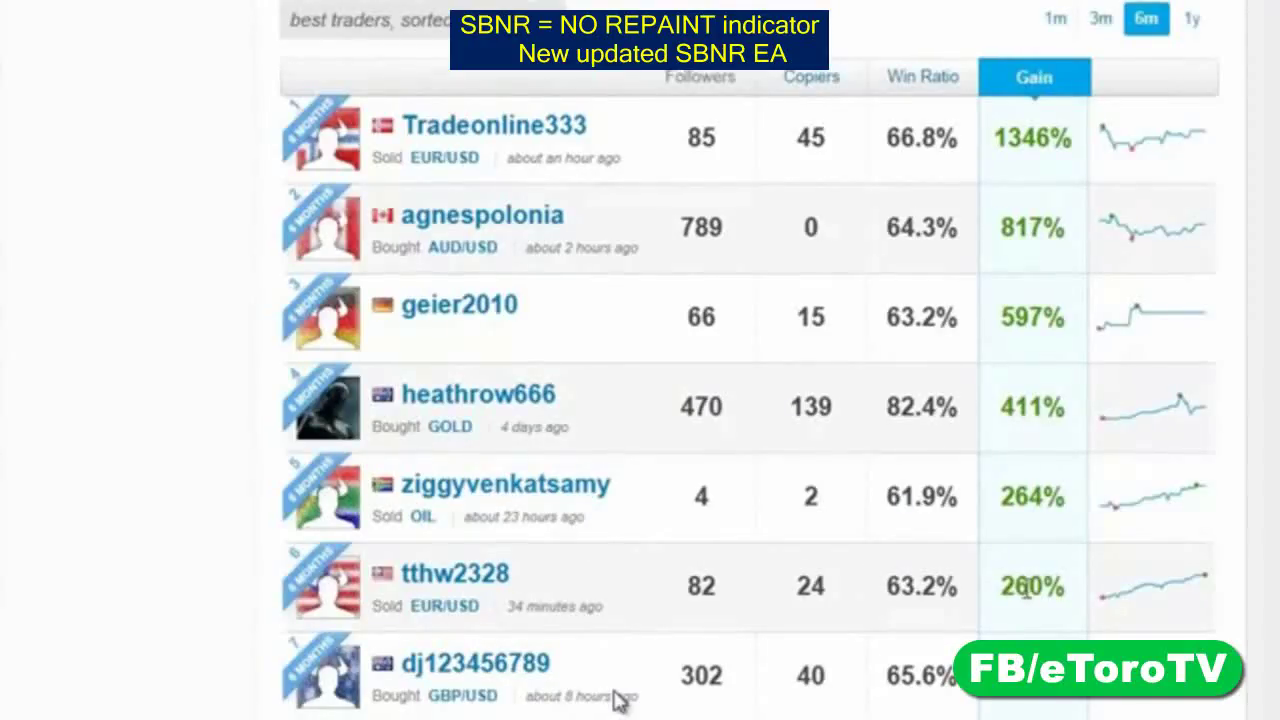
{"action": "scroll", "coordinate": [617, 700], "scroll_direction": "down", "scroll_amount": 3}
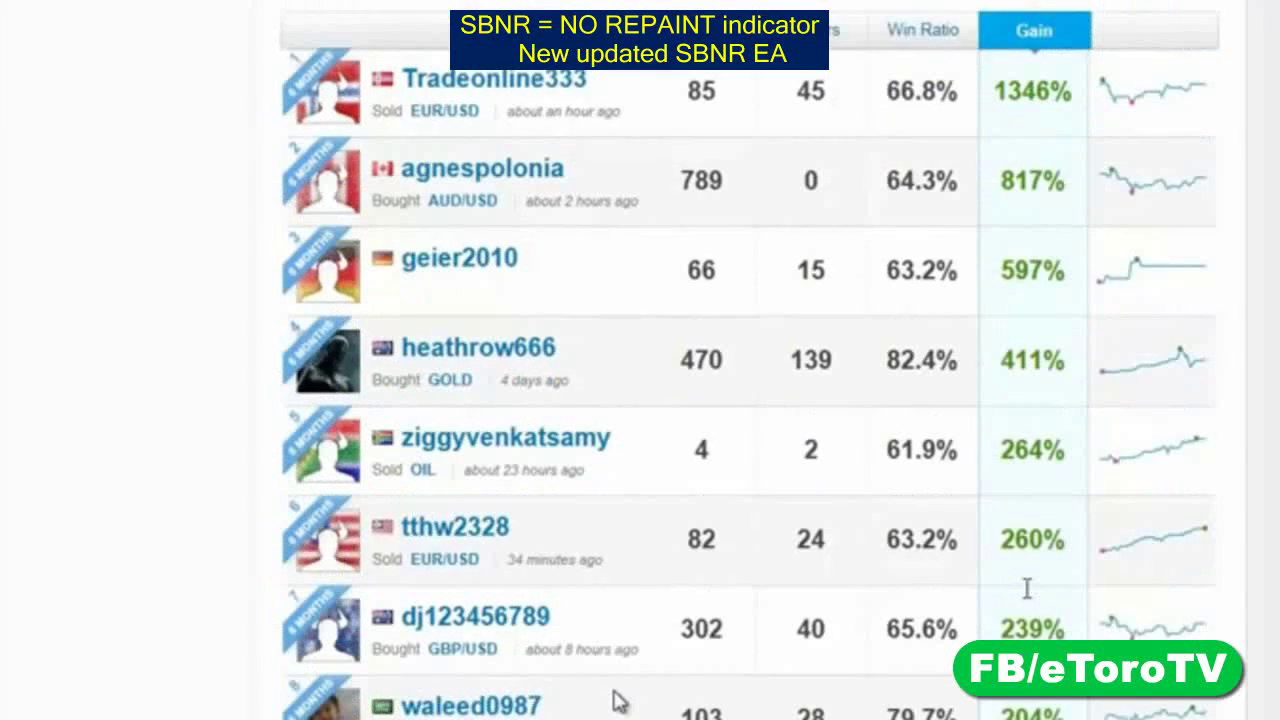
{"action": "scroll", "coordinate": [617, 700], "scroll_direction": "down", "scroll_amount": 1}
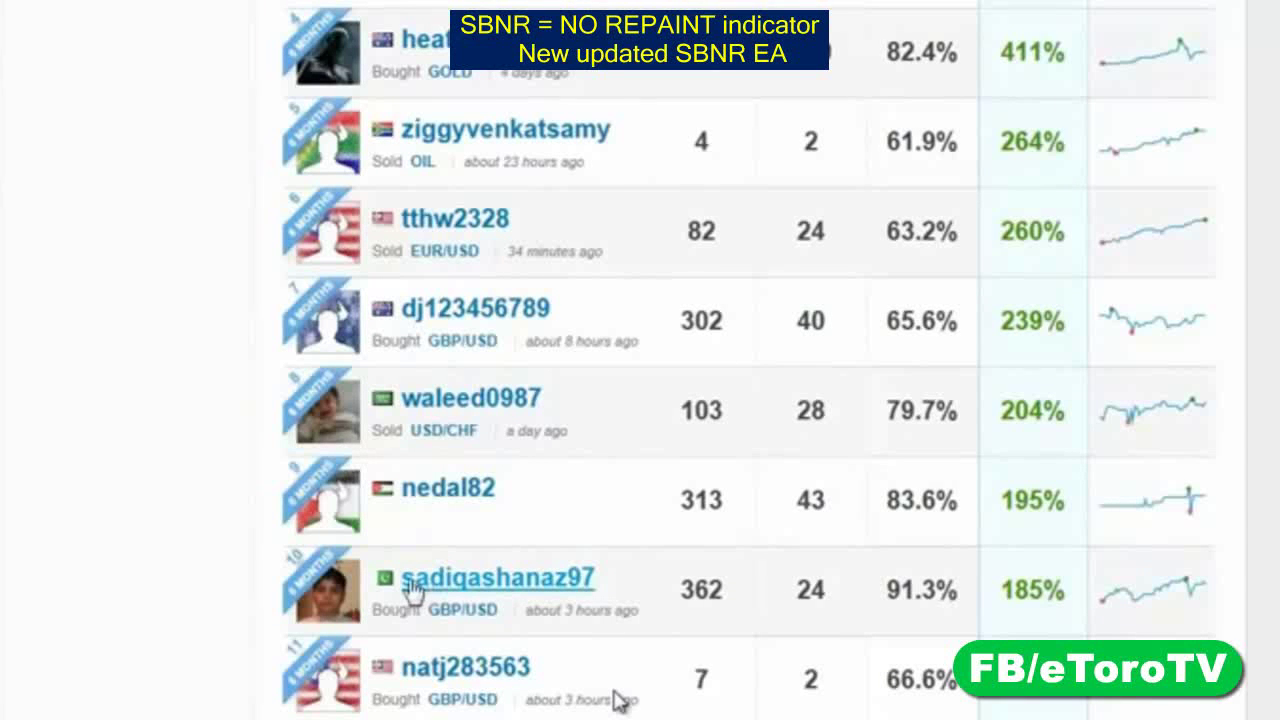
{"action": "scroll", "coordinate": [412, 590], "scroll_direction": "down", "scroll_amount": 1}
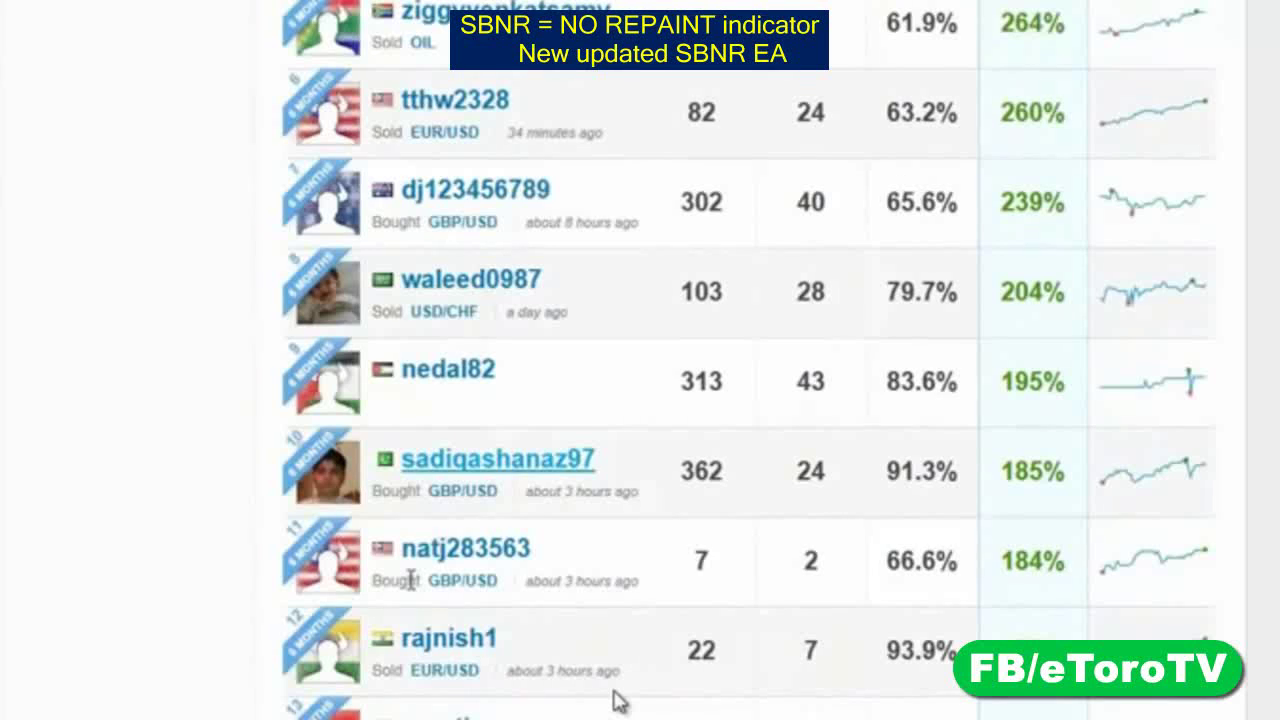
{"action": "scroll", "coordinate": [410, 580], "scroll_direction": "down", "scroll_amount": 1}
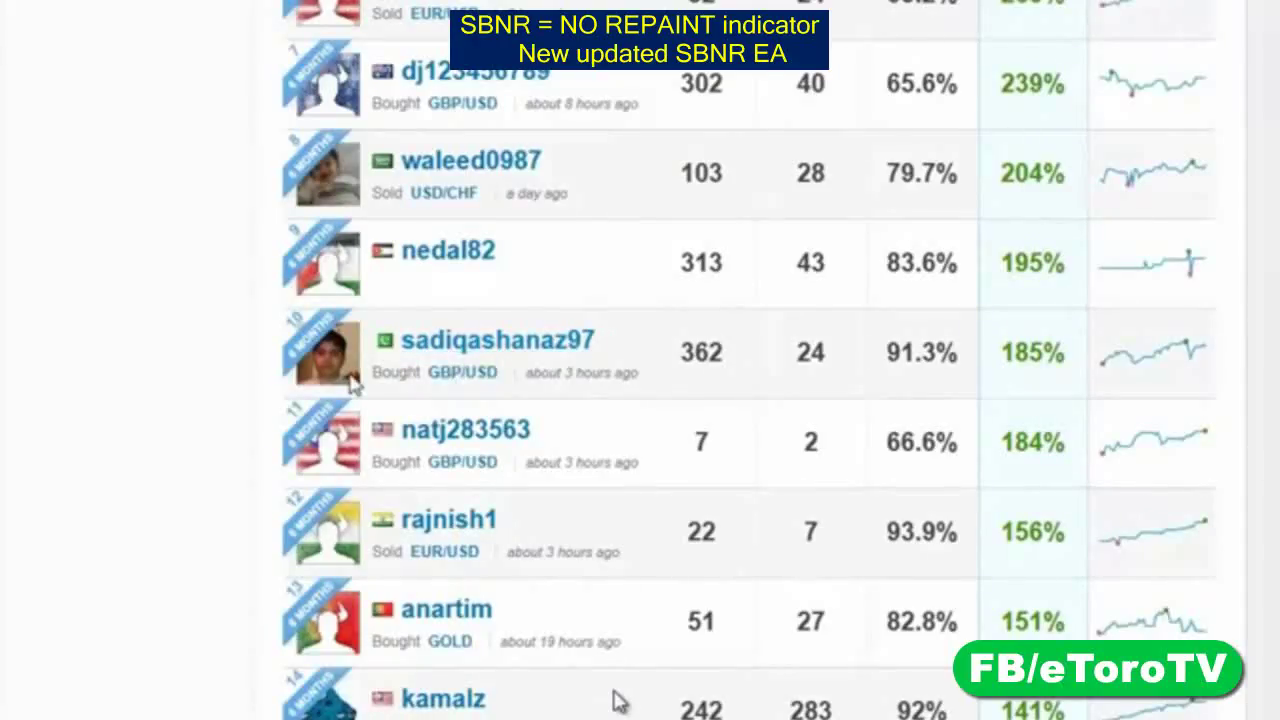
{"action": "scroll", "coordinate": [595, 555], "scroll_direction": "down", "scroll_amount": 3}
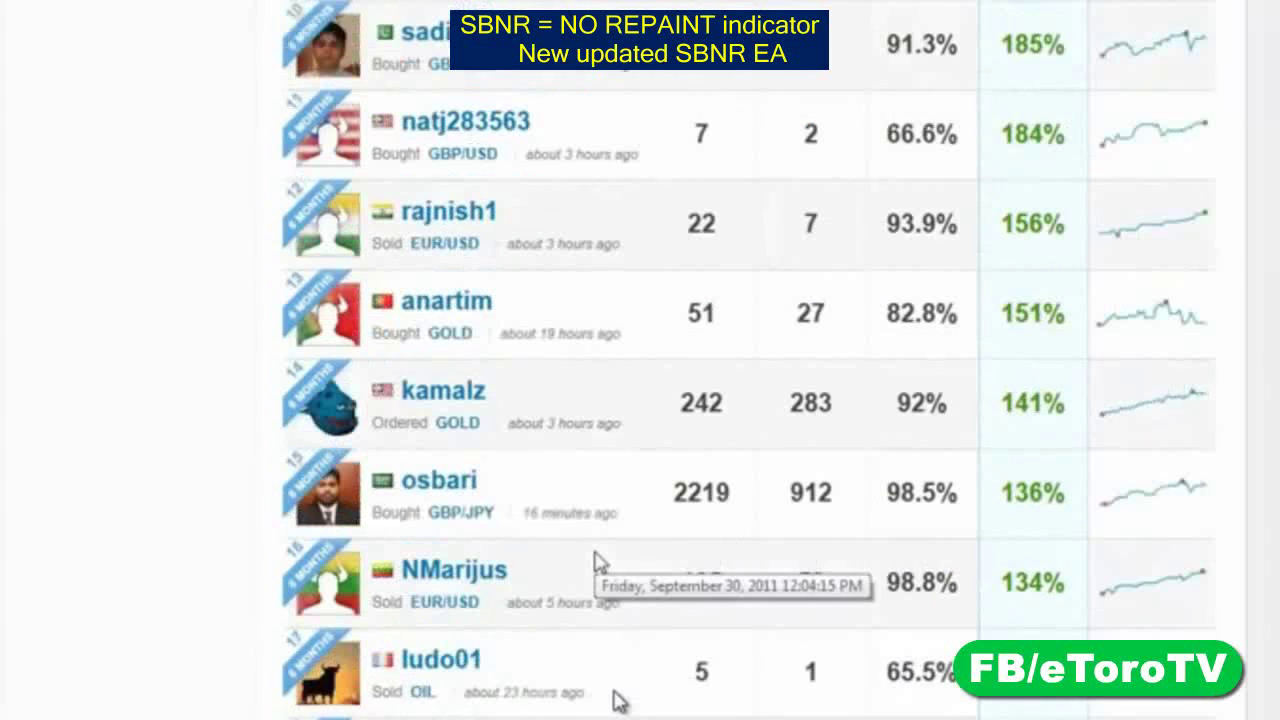
{"action": "scroll", "coordinate": [597, 558], "scroll_direction": "down", "scroll_amount": 1}
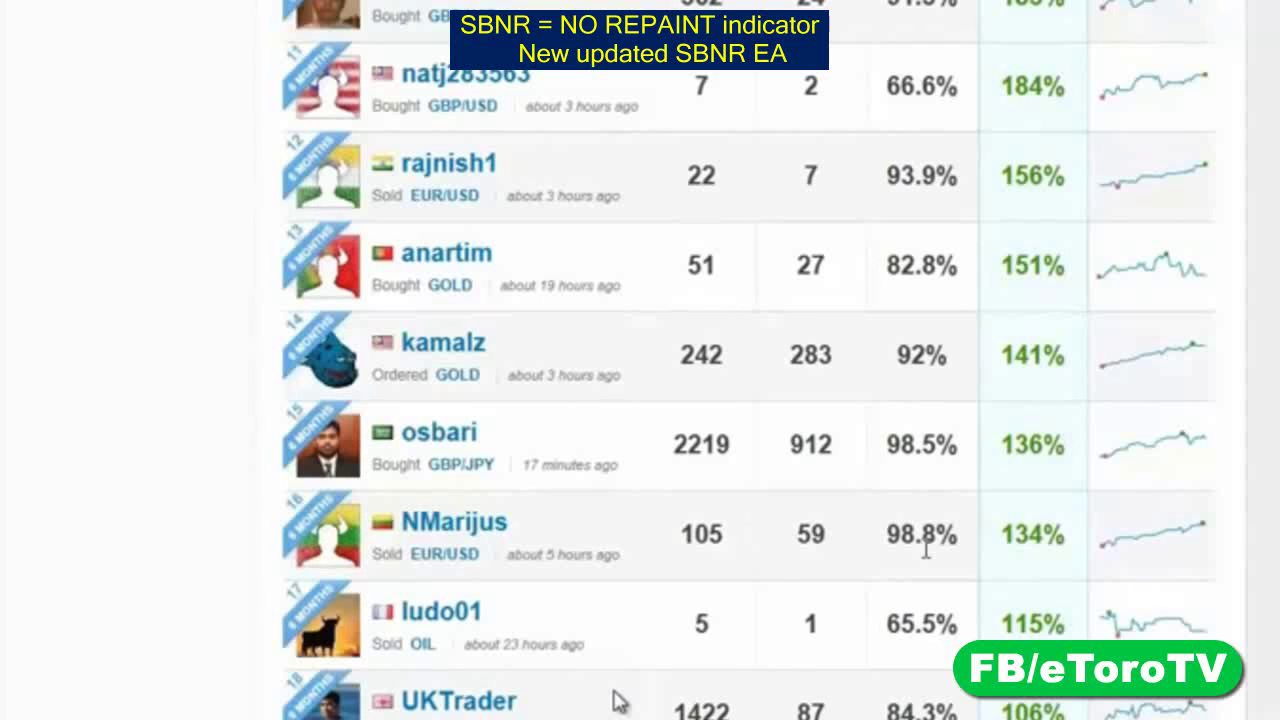
{"action": "scroll", "coordinate": [926, 548], "scroll_direction": "up", "scroll_amount": 10}
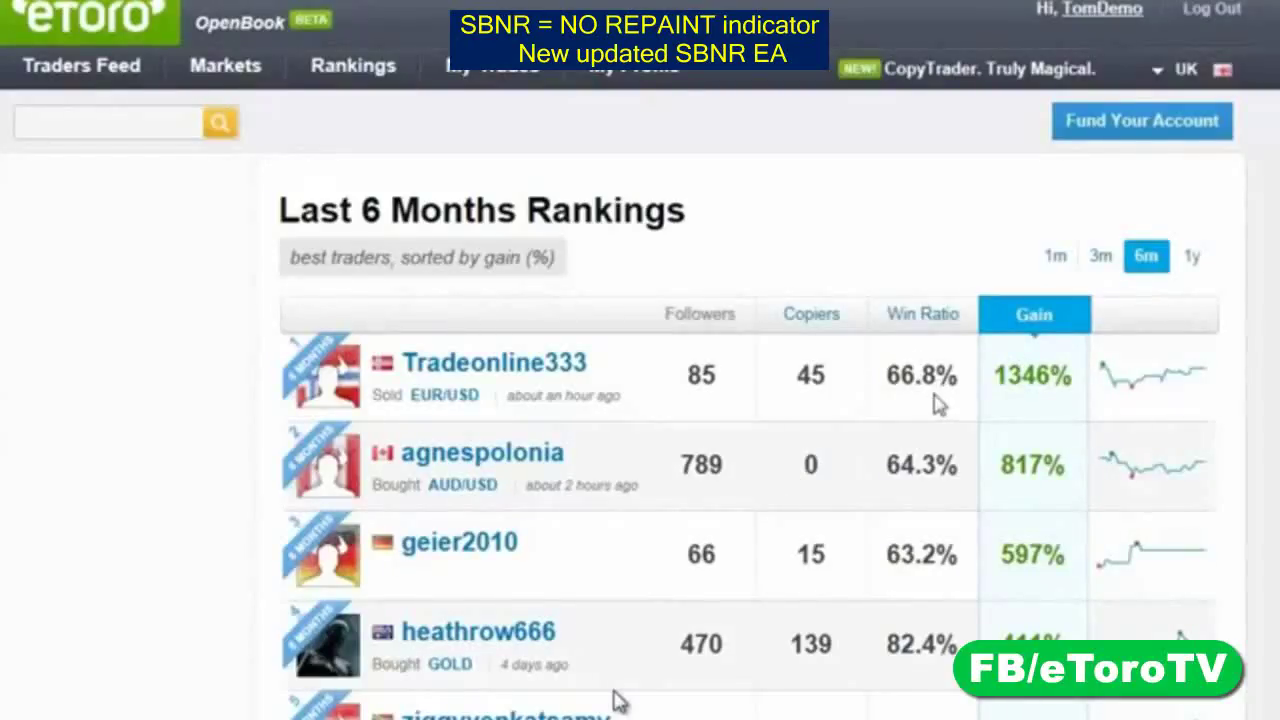
{"action": "scroll", "coordinate": [938, 403], "scroll_direction": "down", "scroll_amount": 10}
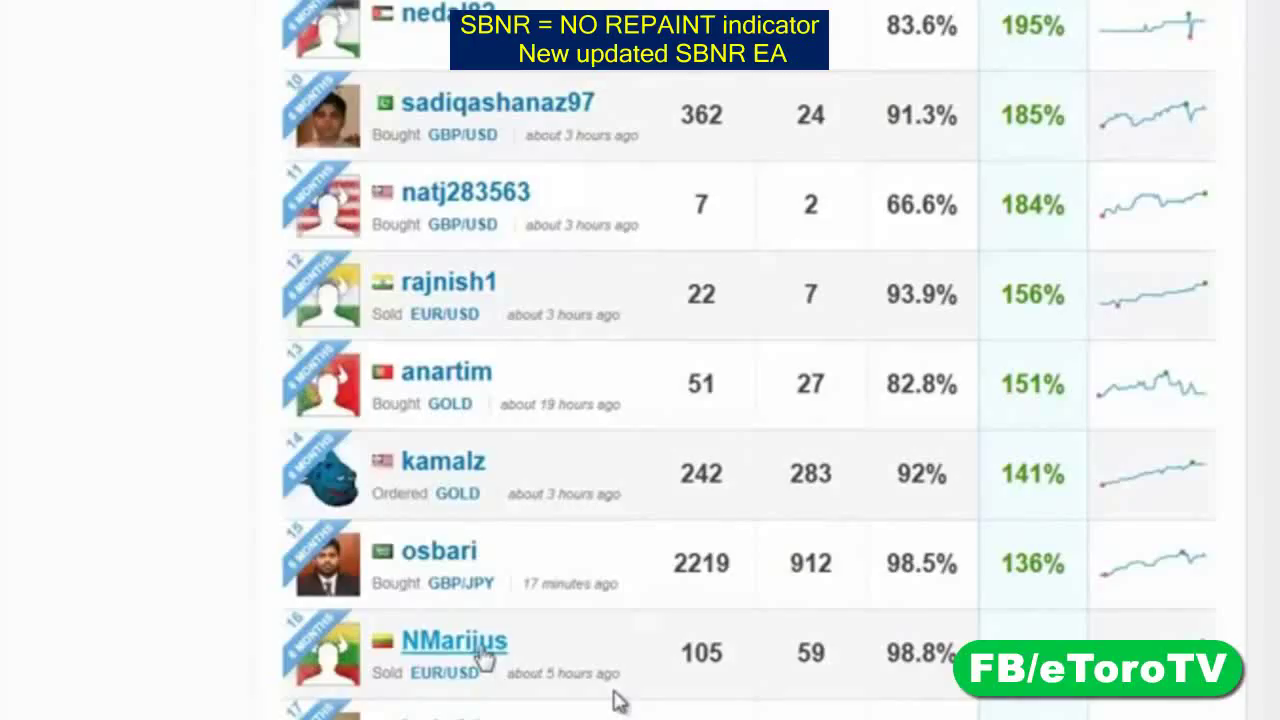
{"action": "left_click", "coordinate": [481, 650]}
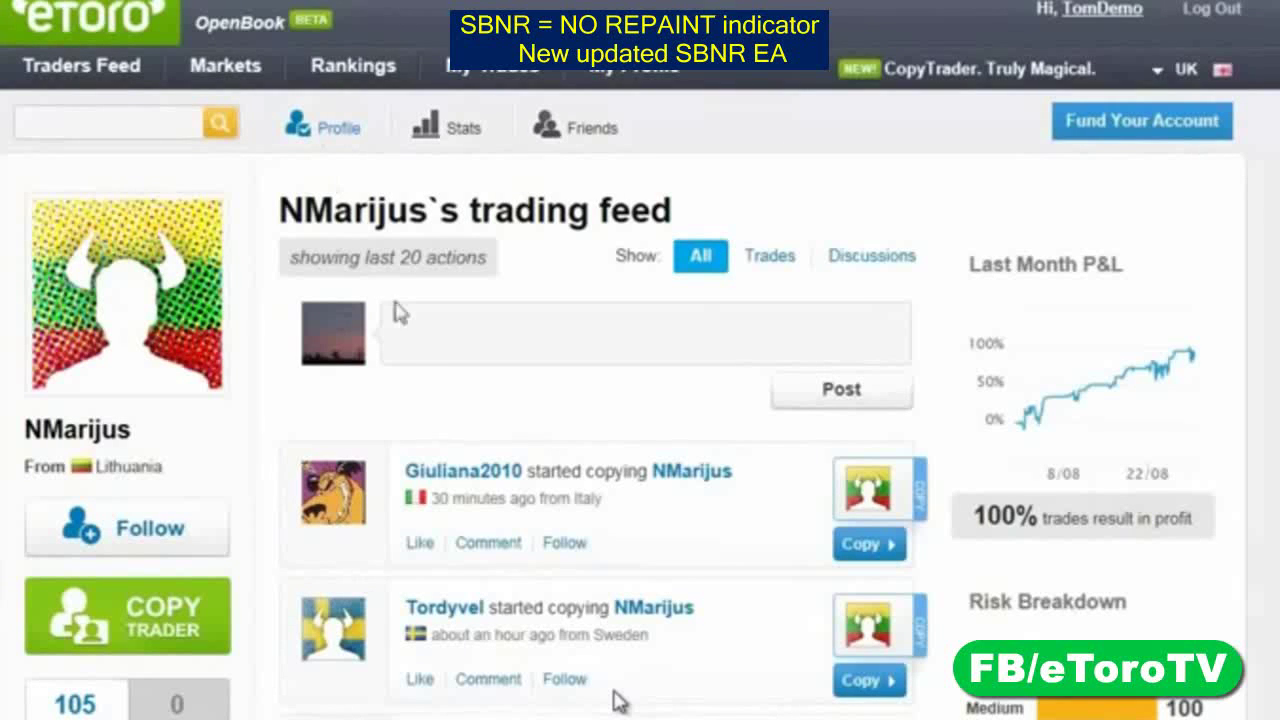
{"action": "scroll", "coordinate": [430, 495], "scroll_direction": "down", "scroll_amount": 5}
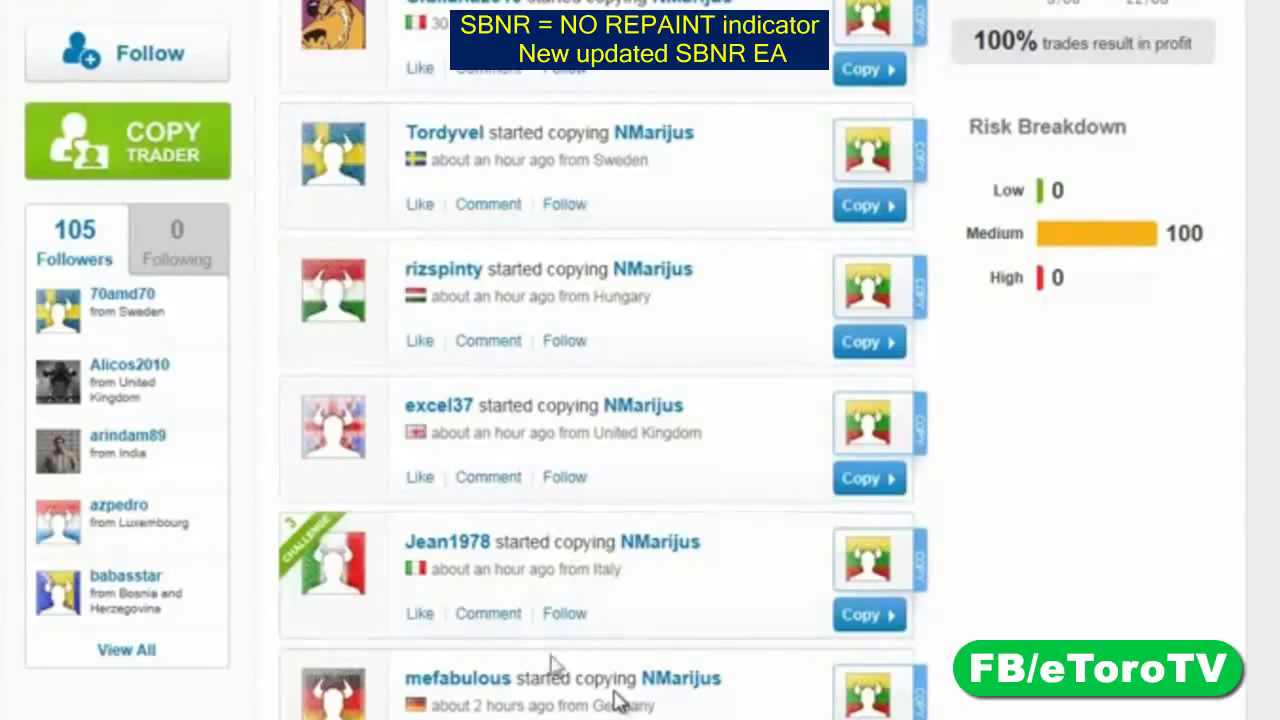
{"action": "scroll", "coordinate": [617, 700], "scroll_direction": "up", "scroll_amount": 3}
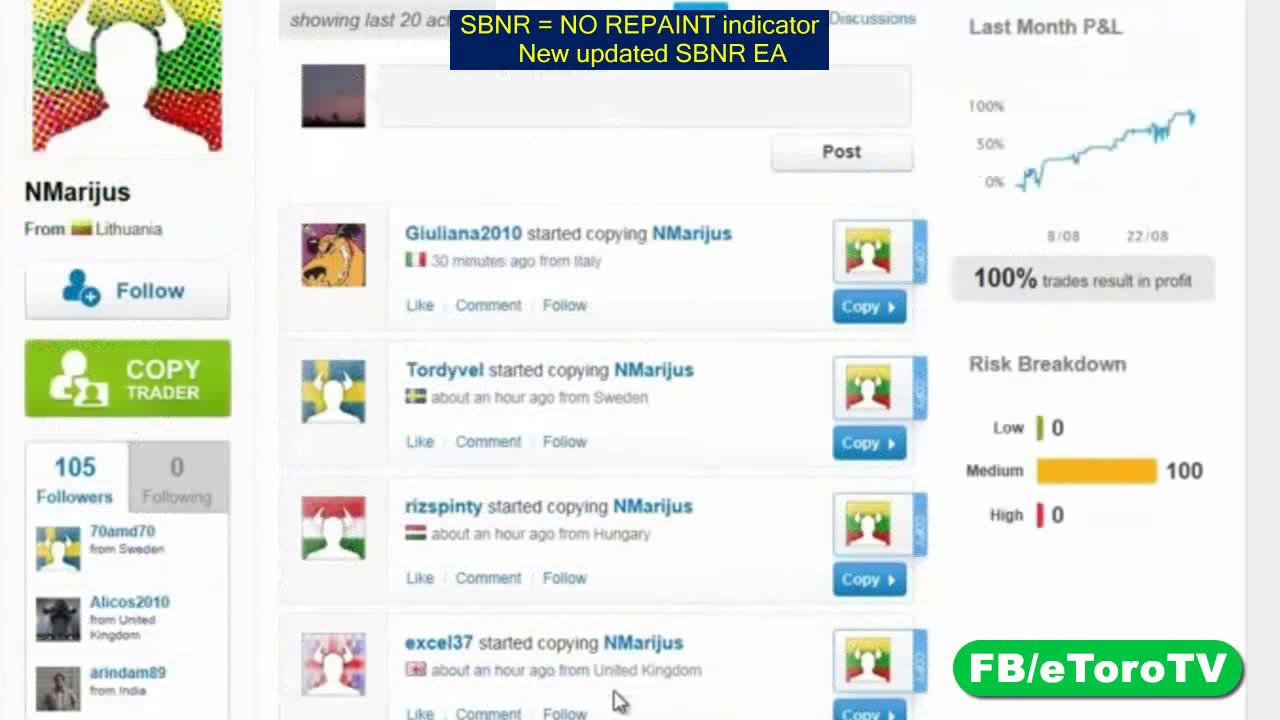
{"action": "scroll", "coordinate": [505, 693], "scroll_direction": "up", "scroll_amount": 3}
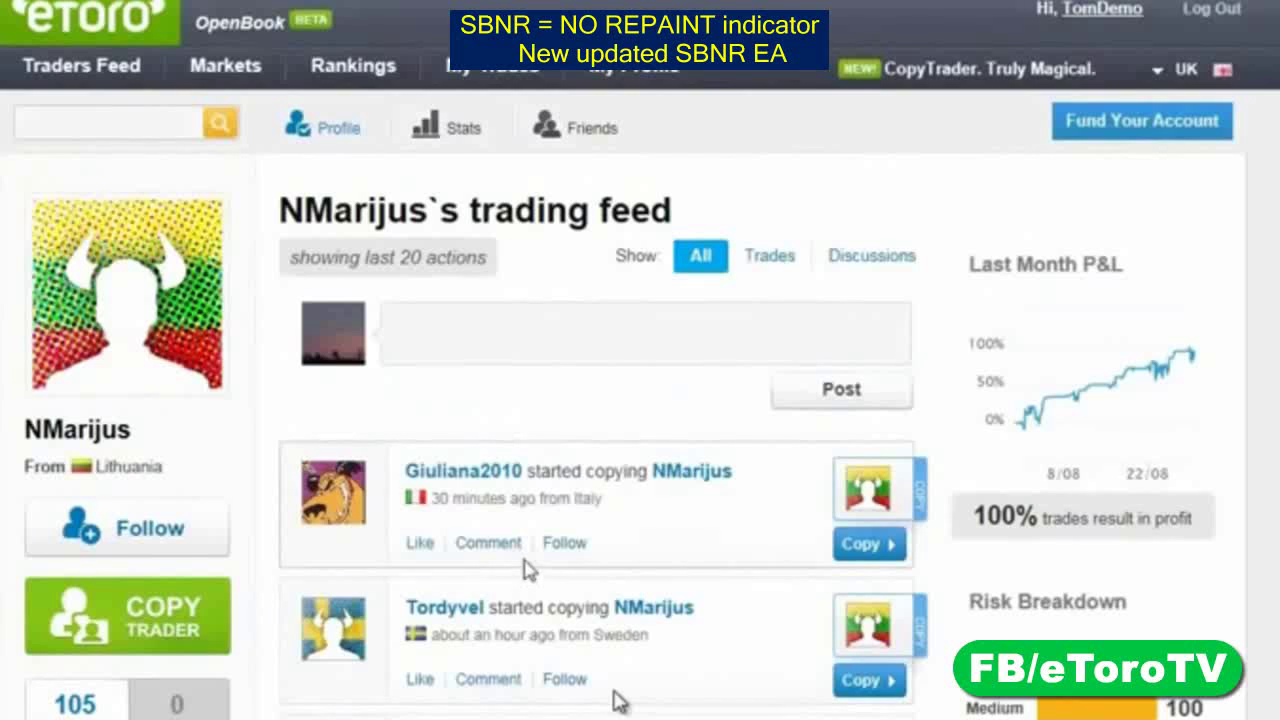
{"action": "left_click", "coordinate": [445, 146]}
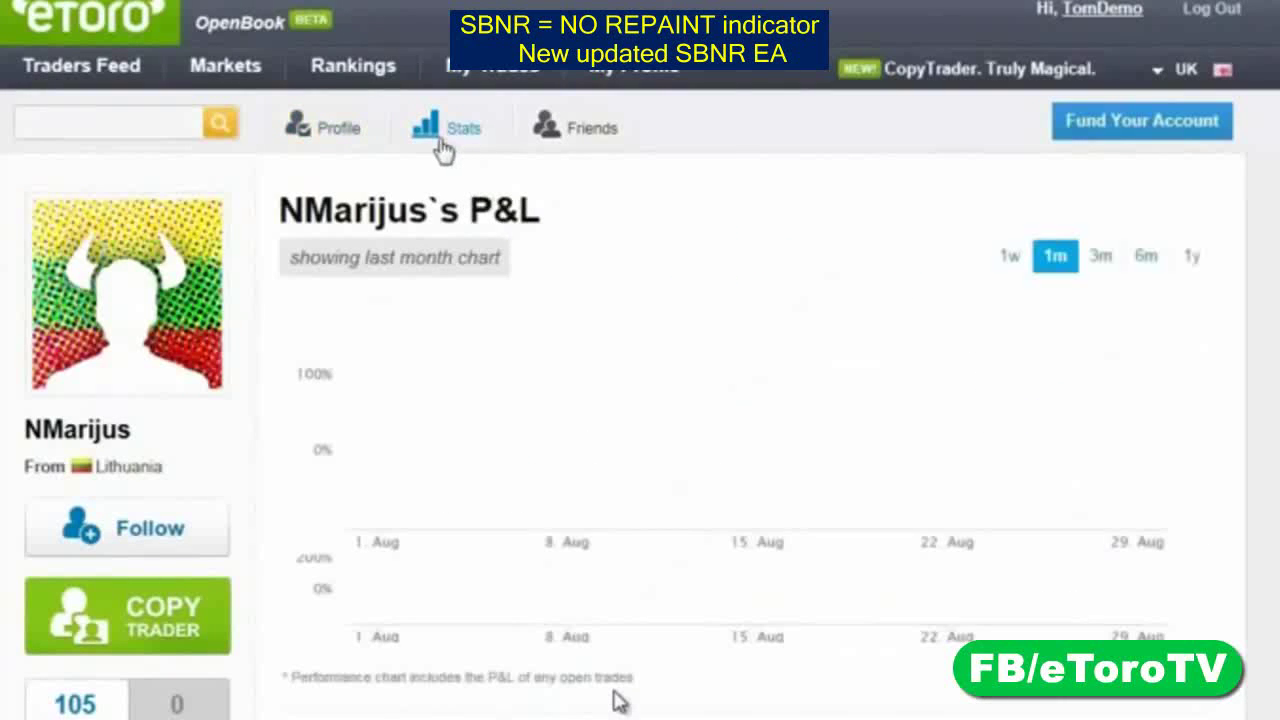
{"action": "left_click", "coordinate": [1146, 258]}
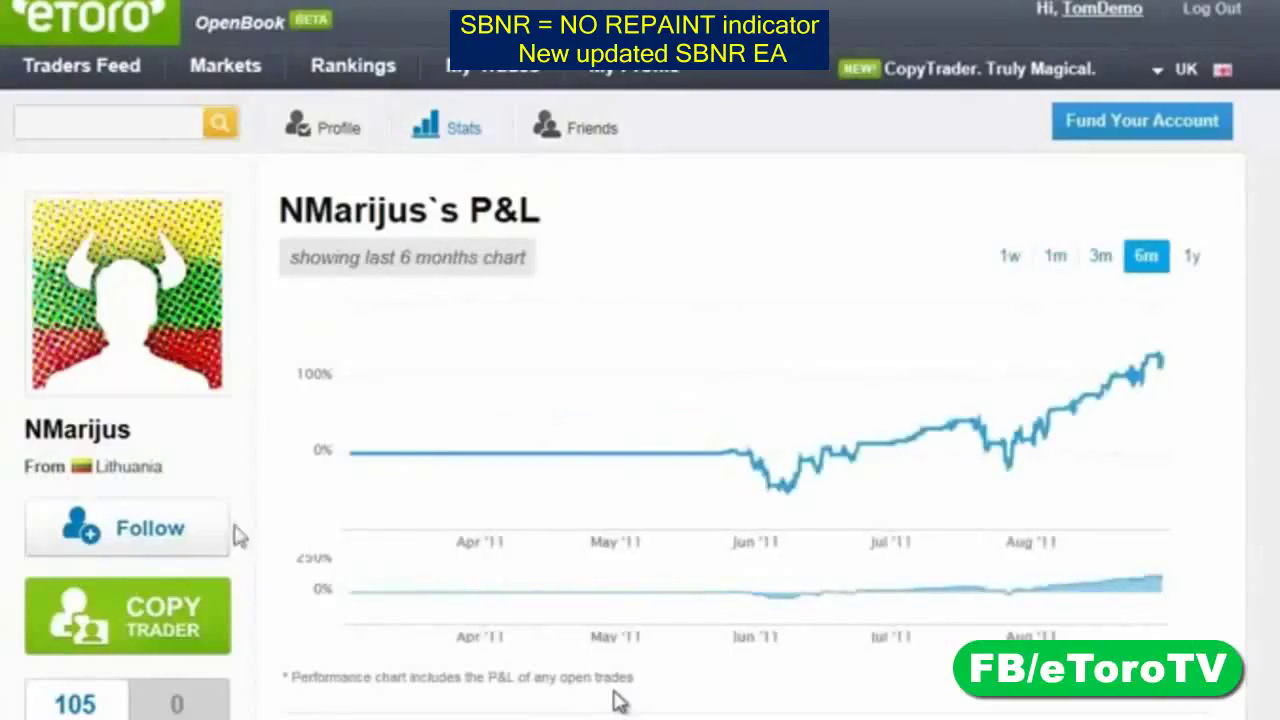
{"action": "mouse_move", "coordinate": [735, 460]}
{"action": "scroll", "coordinate": [318, 528], "scroll_direction": "down", "scroll_amount": 4}
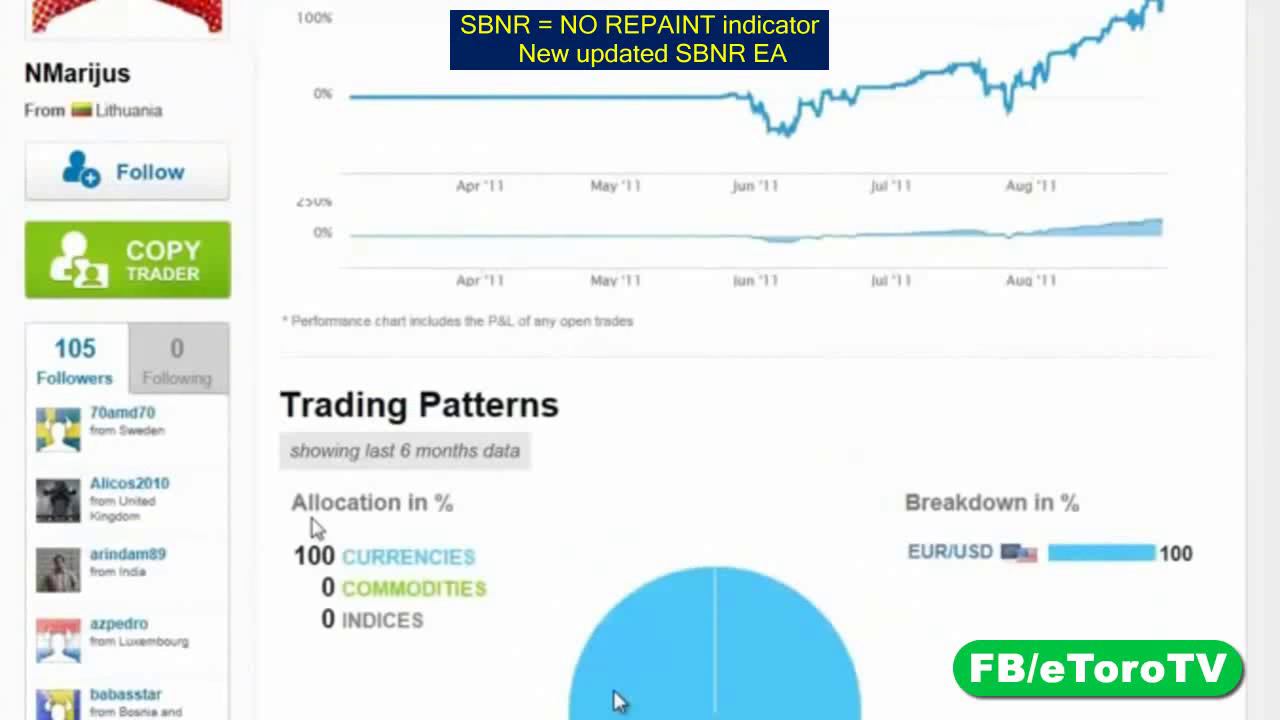
{"action": "scroll", "coordinate": [318, 528], "scroll_direction": "down", "scroll_amount": 6}
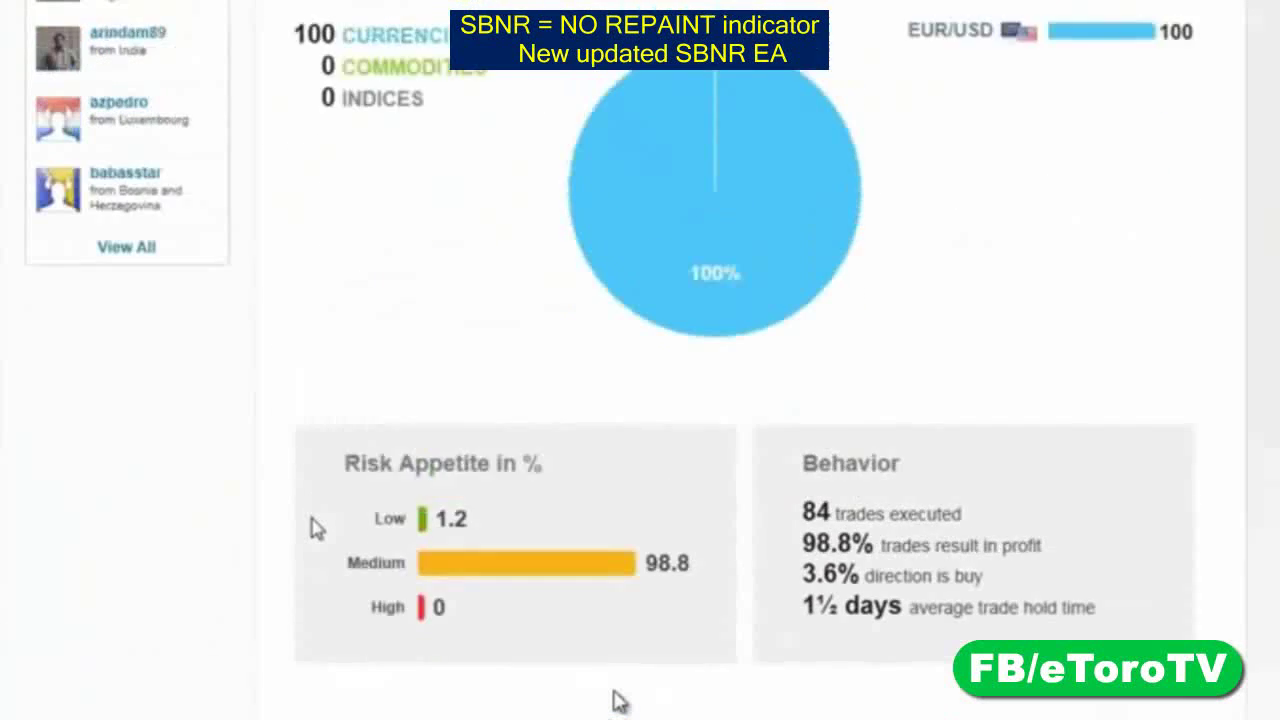
{"action": "scroll", "coordinate": [316, 528], "scroll_direction": "up", "scroll_amount": 3}
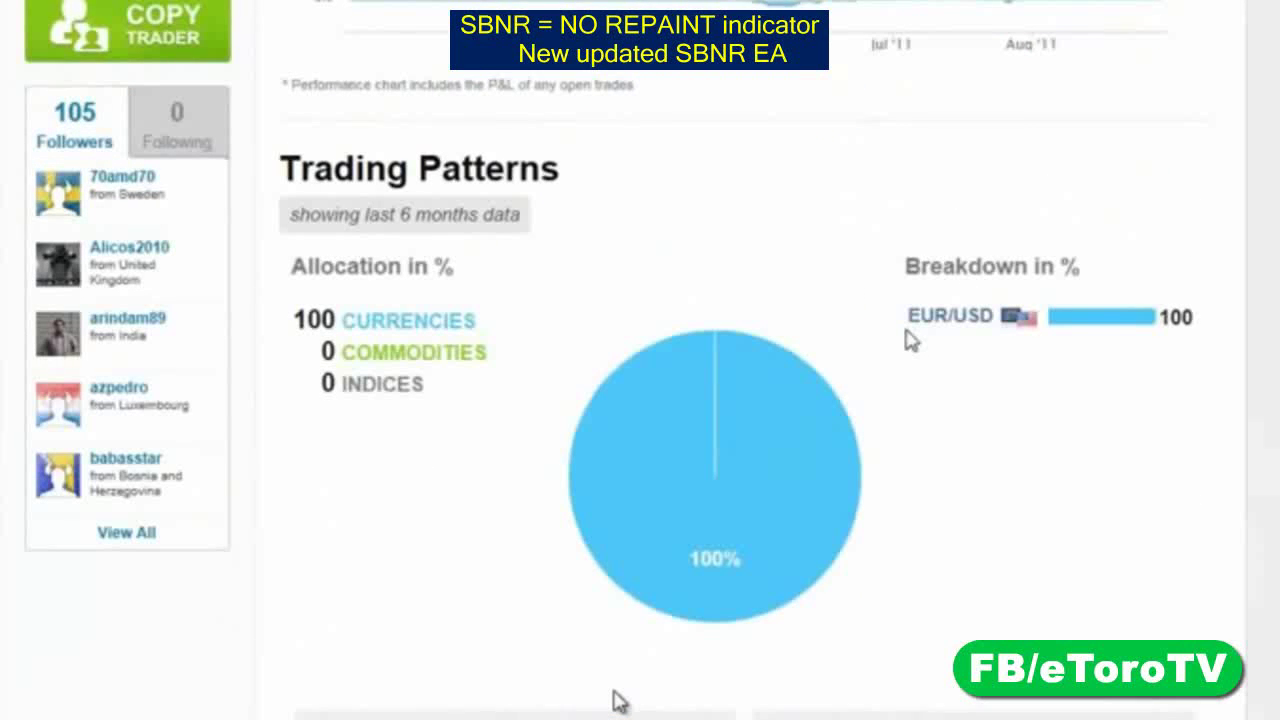
{"action": "scroll", "coordinate": [910, 340], "scroll_direction": "down", "scroll_amount": 4}
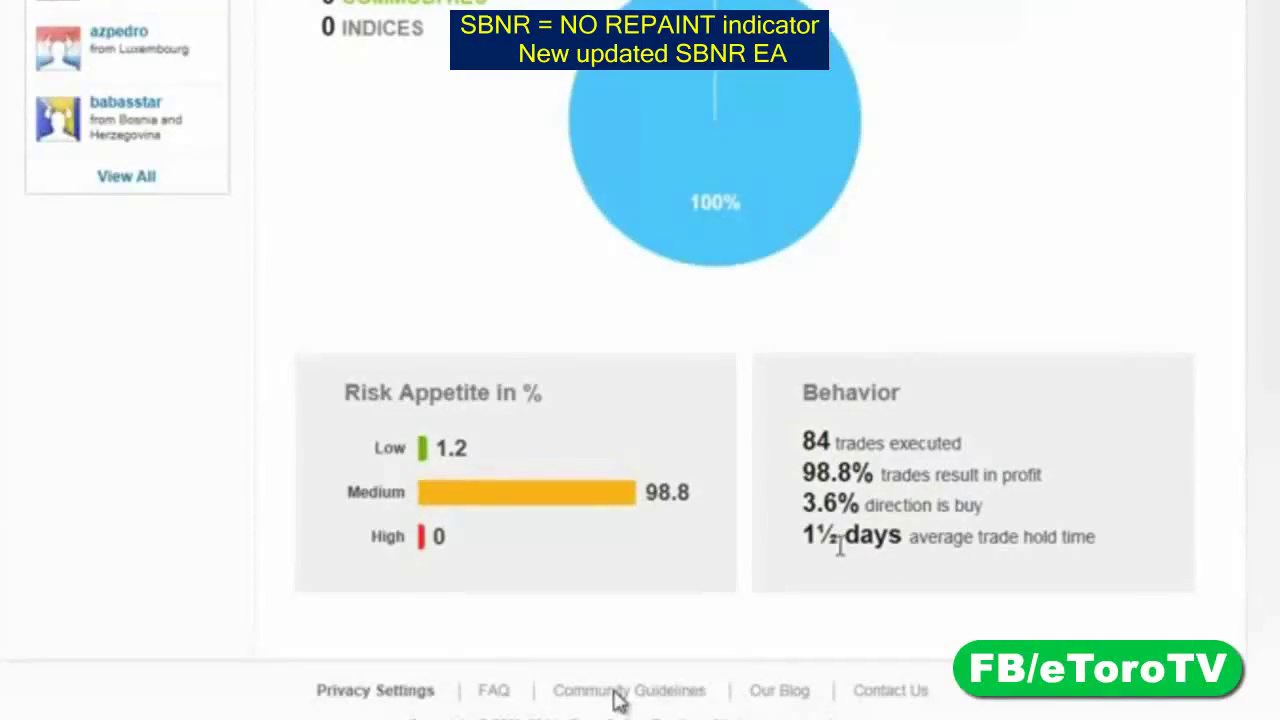
{"action": "scroll", "coordinate": [455, 300], "scroll_direction": "up", "scroll_amount": 7}
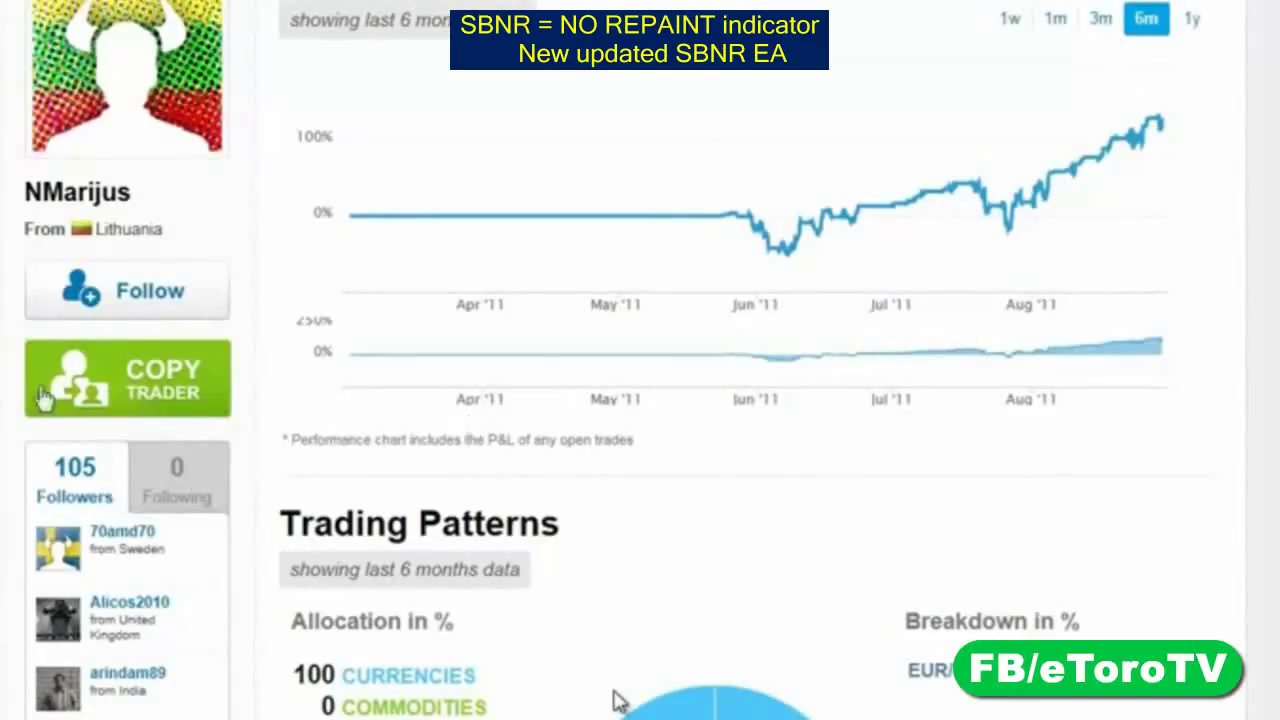
Copy NMarijus using virtual money with an amount of 1150
{"action": "left_click", "coordinate": [100, 377]}
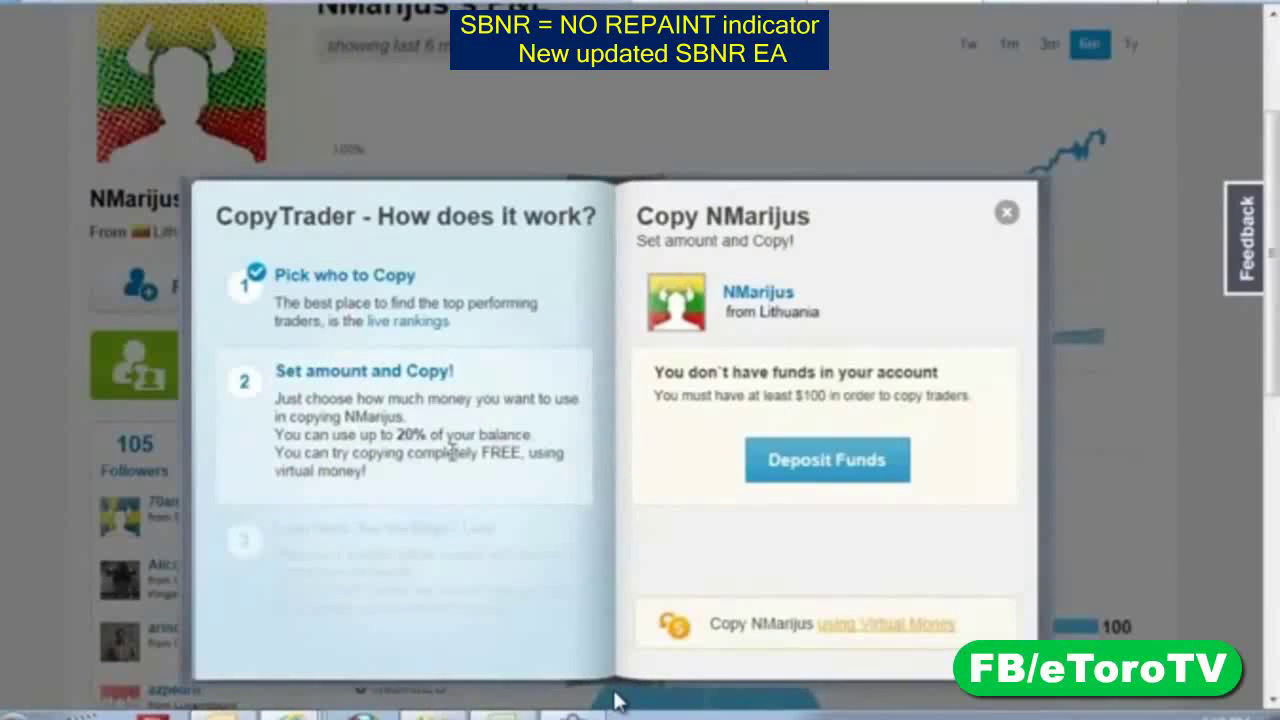
{"action": "left_click", "coordinate": [929, 632]}
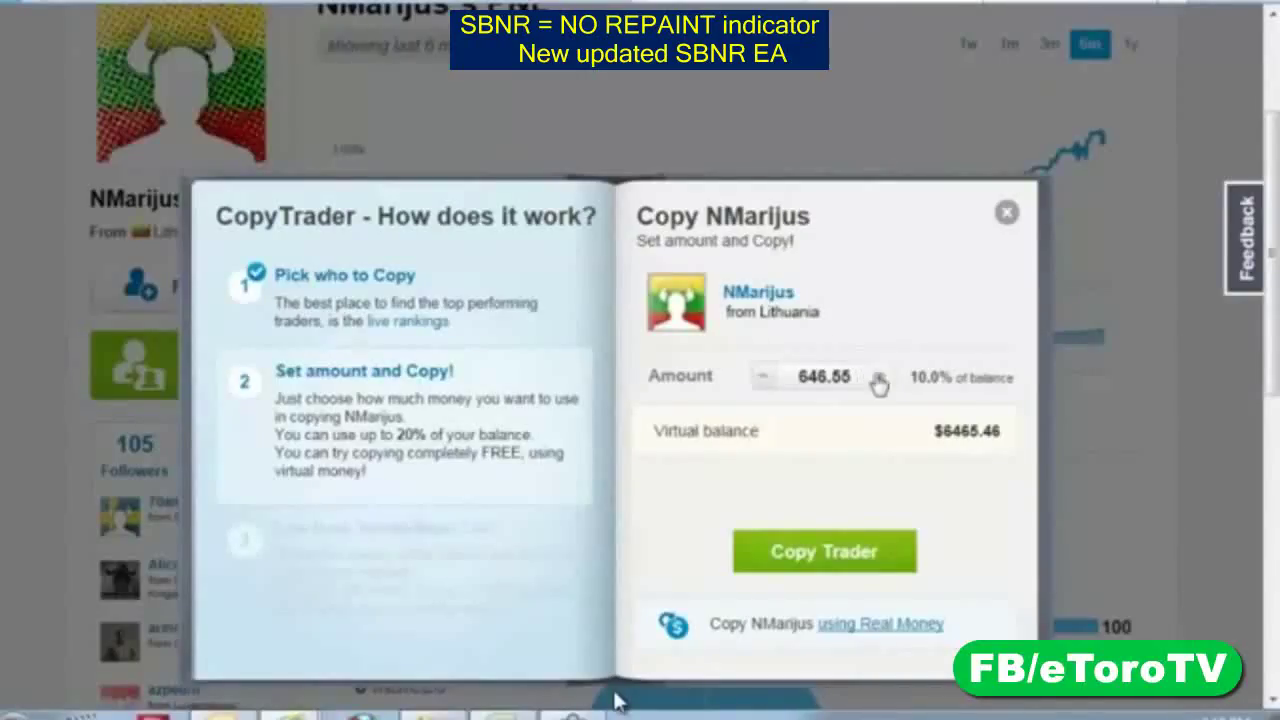
{"action": "left_click", "coordinate": [880, 378]}
{"action": "left_click", "coordinate": [880, 378]}
{"action": "left_click", "coordinate": [880, 378]}
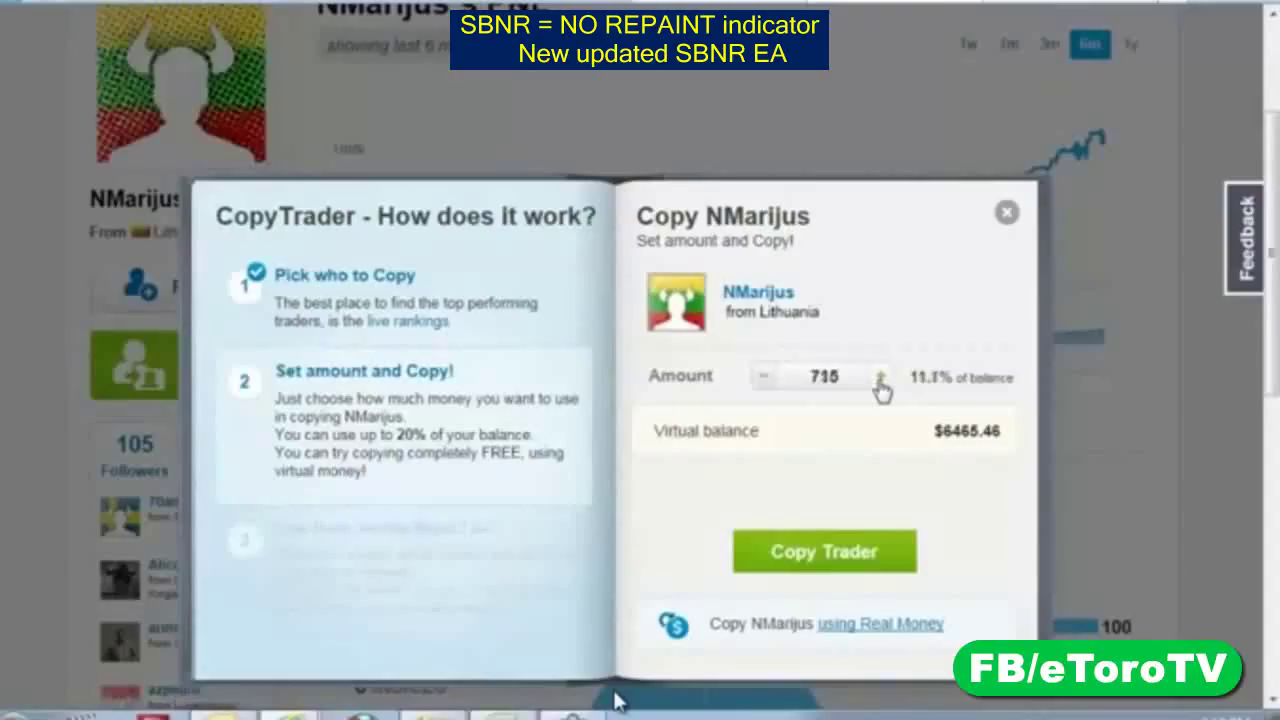
{"action": "left_click", "coordinate": [880, 378]}
{"action": "left_click", "coordinate": [880, 378]}
{"action": "left_click", "coordinate": [880, 378]}
{"action": "left_click", "coordinate": [880, 378]}
{"action": "left_click", "coordinate": [826, 560]}
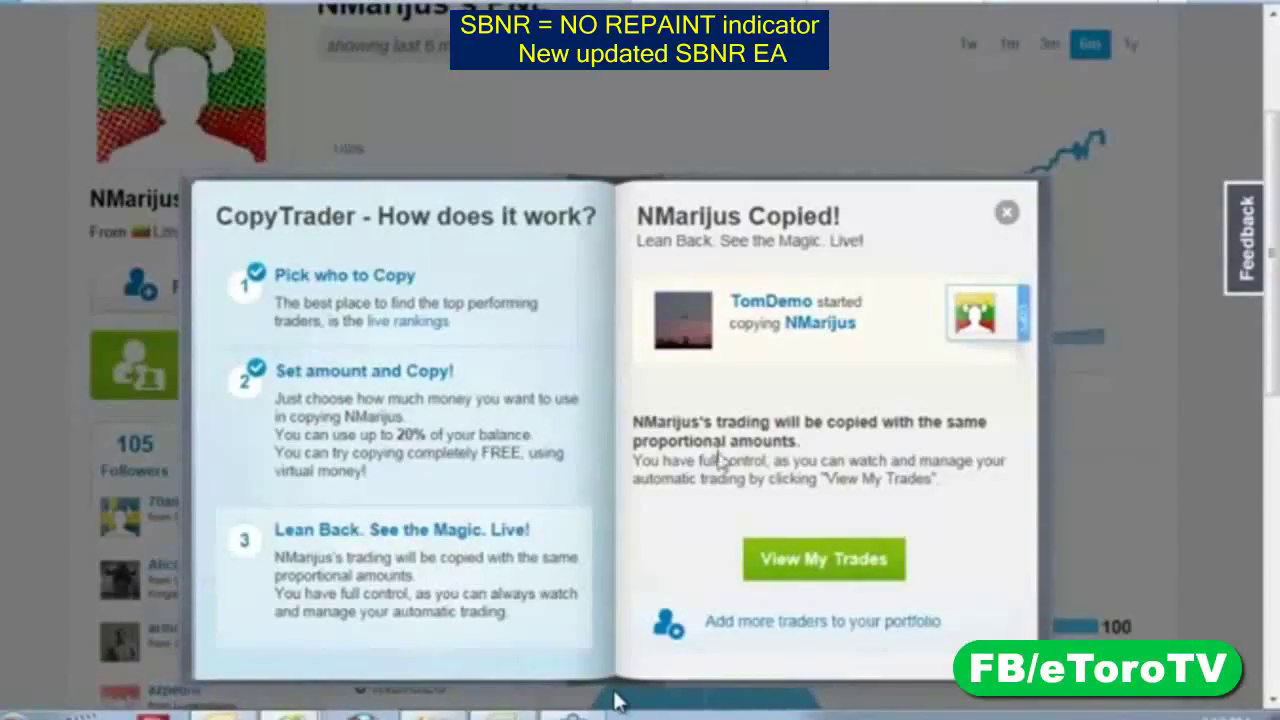
{"action": "left_click", "coordinate": [1006, 212]}
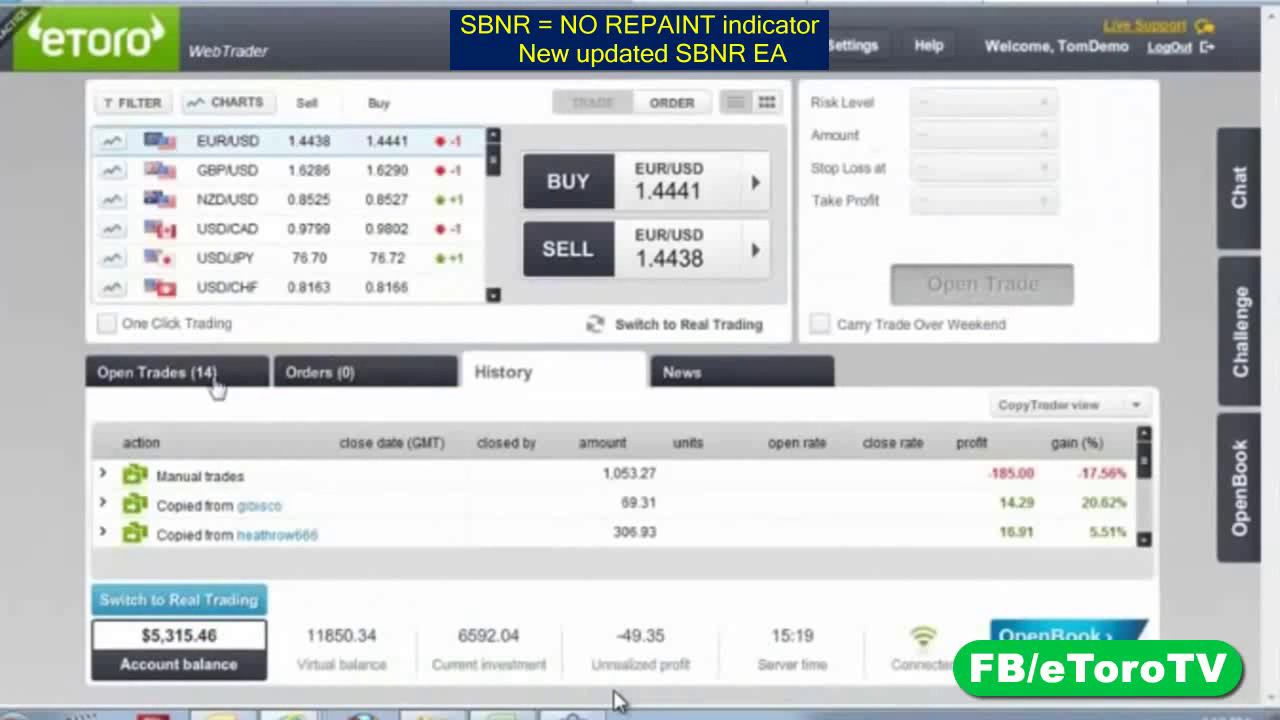
List the 14 open trades down to the $1,150 Copy NMarijus position
{"action": "left_click", "coordinate": [212, 378]}
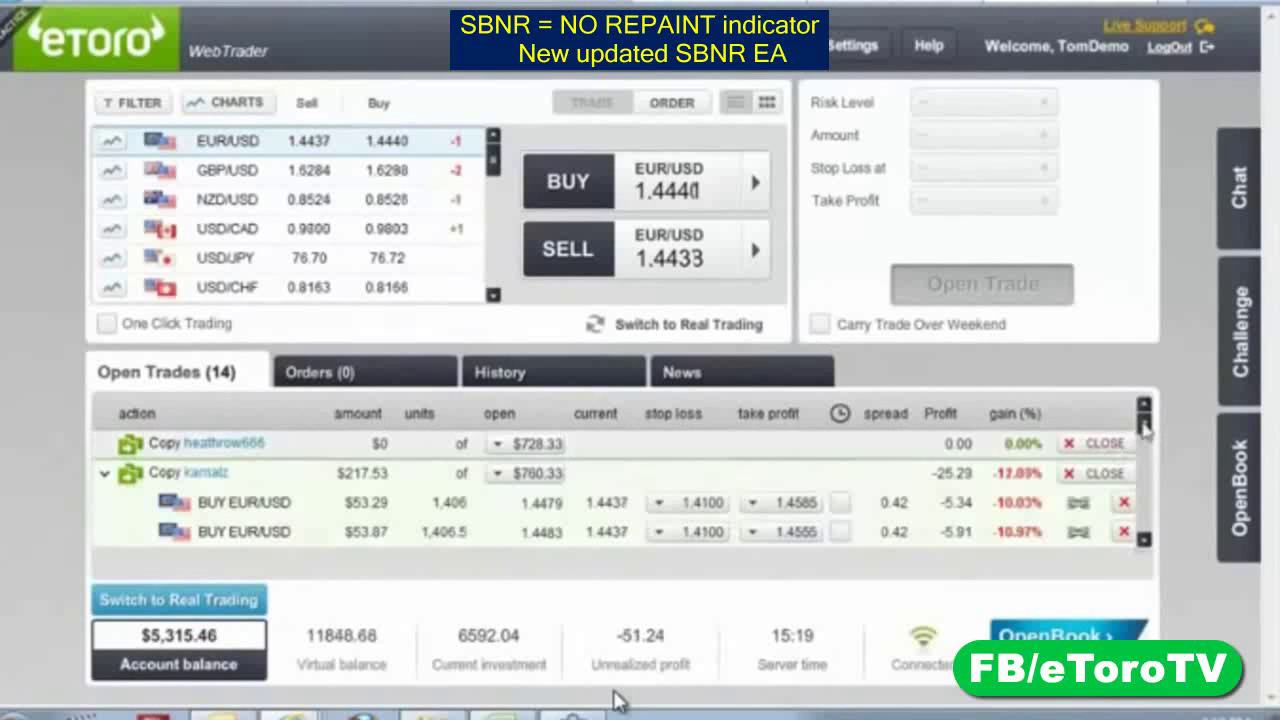
{"action": "scroll", "coordinate": [1146, 488], "scroll_direction": "down", "scroll_amount": 3}
{"action": "scroll", "coordinate": [1147, 488], "scroll_direction": "down", "scroll_amount": 3}
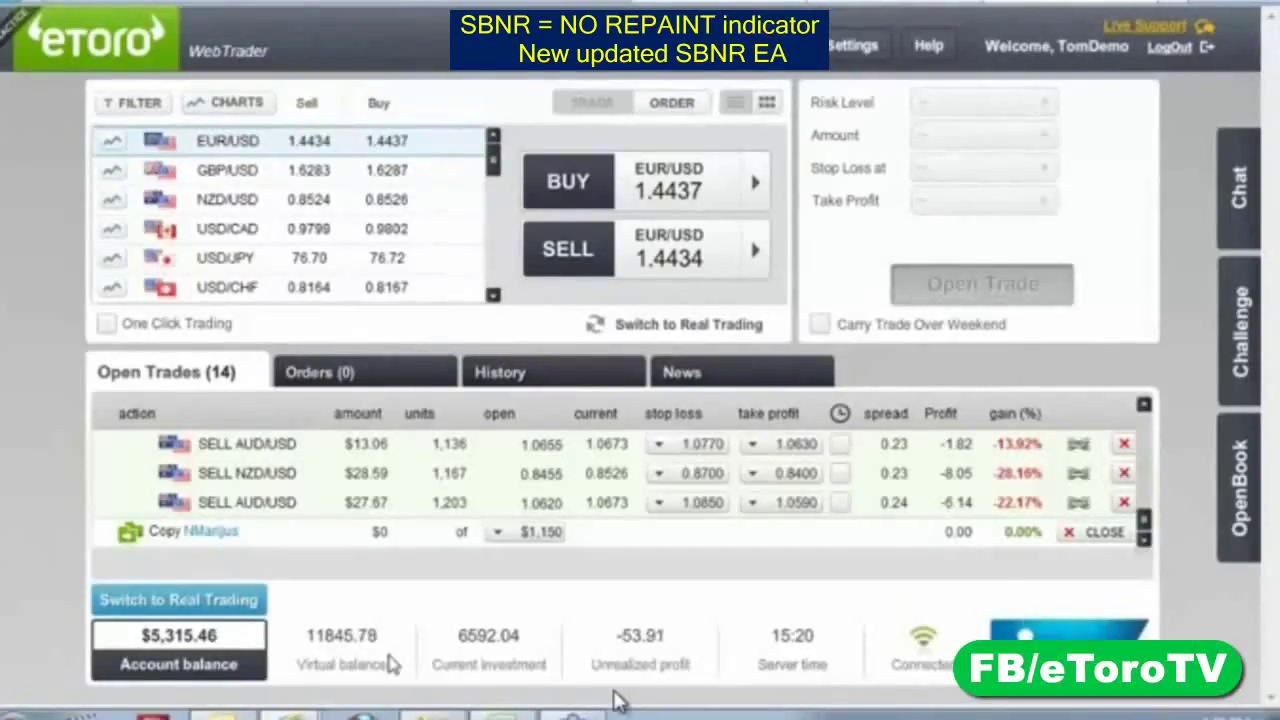
Show the trade history in Flat view and scroll through the three closed copied trades
{"action": "left_click", "coordinate": [500, 371]}
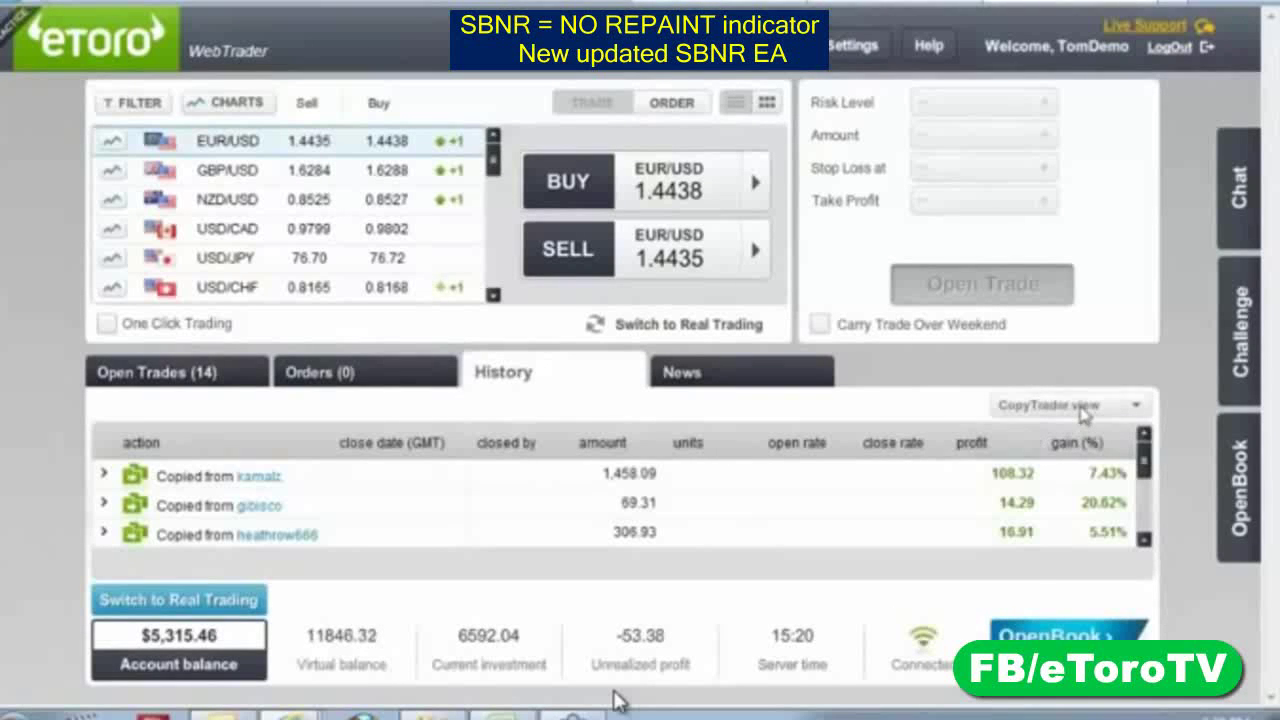
{"action": "left_click", "coordinate": [1134, 406]}
{"action": "left_click", "coordinate": [1076, 432]}
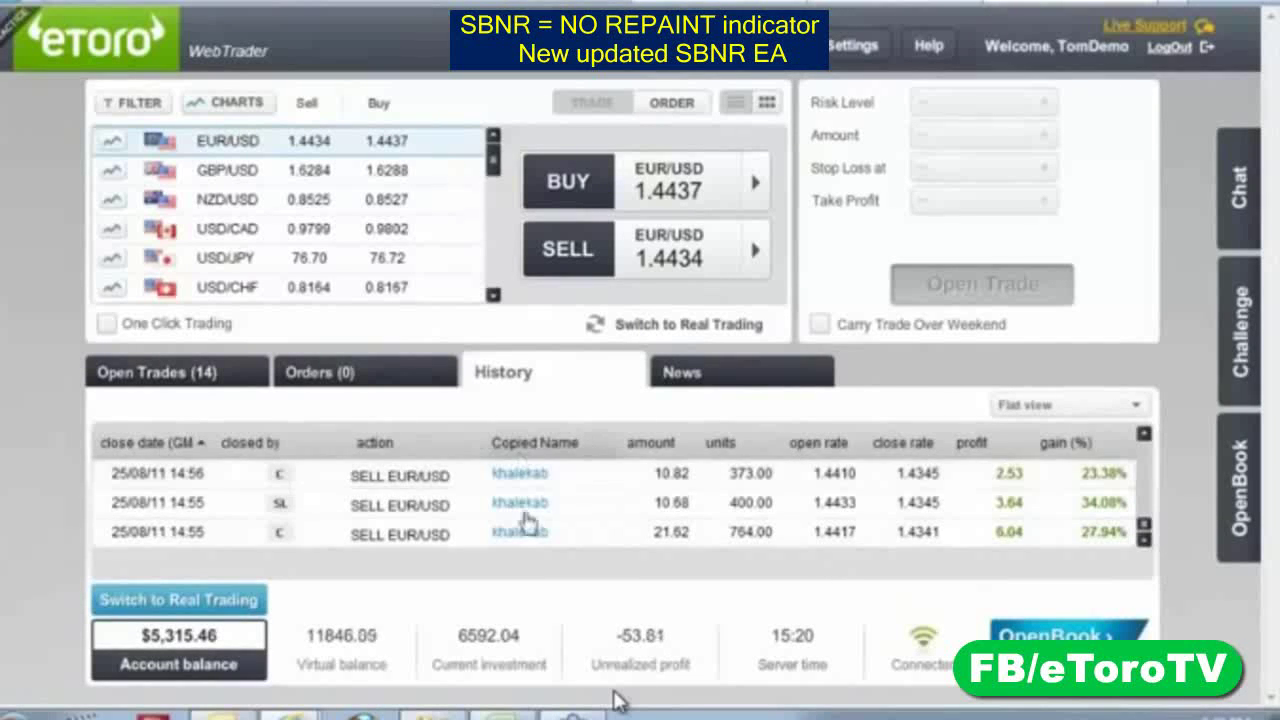
{"action": "left_click", "coordinate": [1145, 533]}
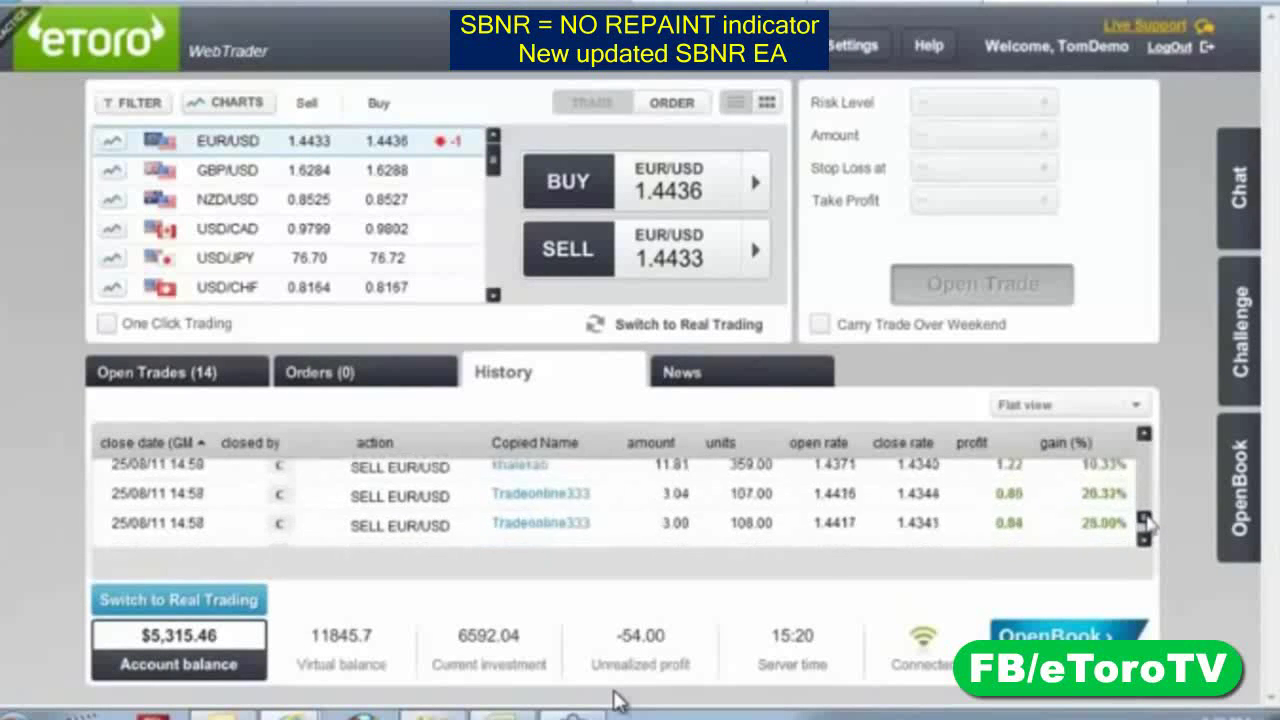
{"action": "mouse_move", "coordinate": [1147, 520]}
{"action": "left_mouse_down"}
{"action": "mouse_move", "coordinate": [1150, 453]}
{"action": "mouse_move", "coordinate": [1143, 545]}
{"action": "left_mouse_up"}
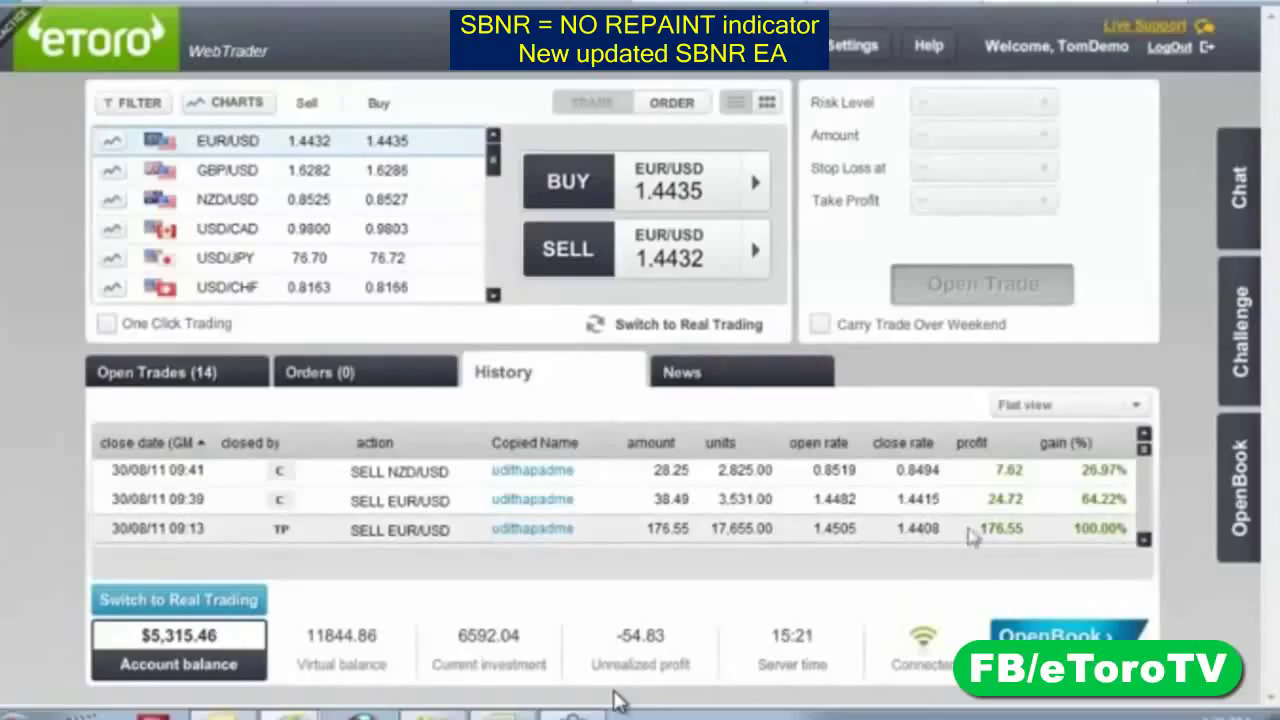
{"action": "mouse_move", "coordinate": [996, 540]}
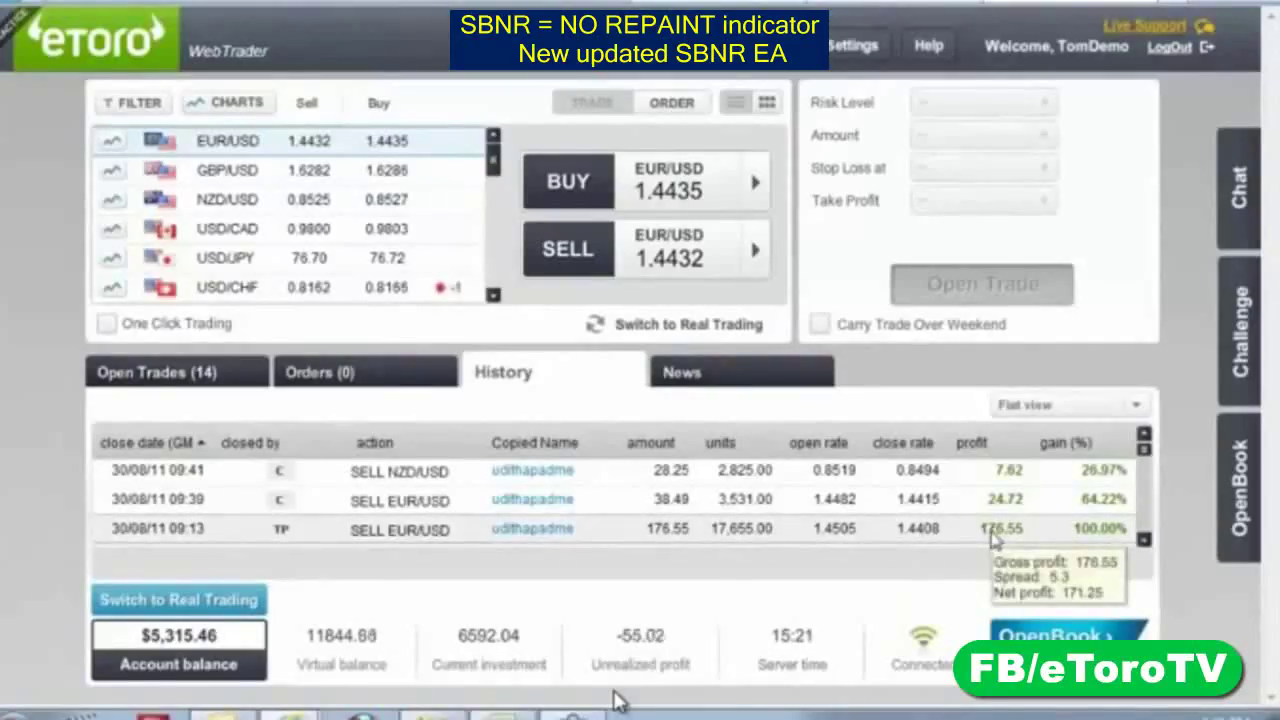